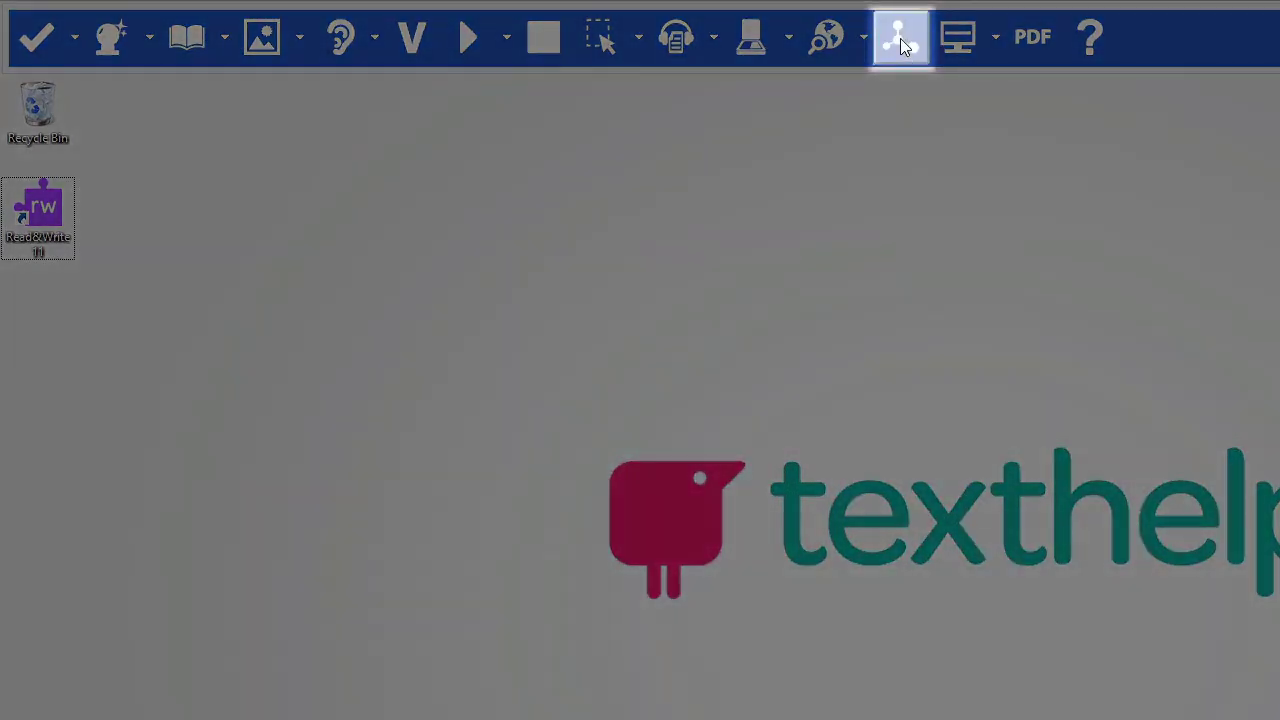
# Launch the Fact Mapper from the Read&Write toolbar and allow the page clipboard access.
pyautogui.click(901, 42)
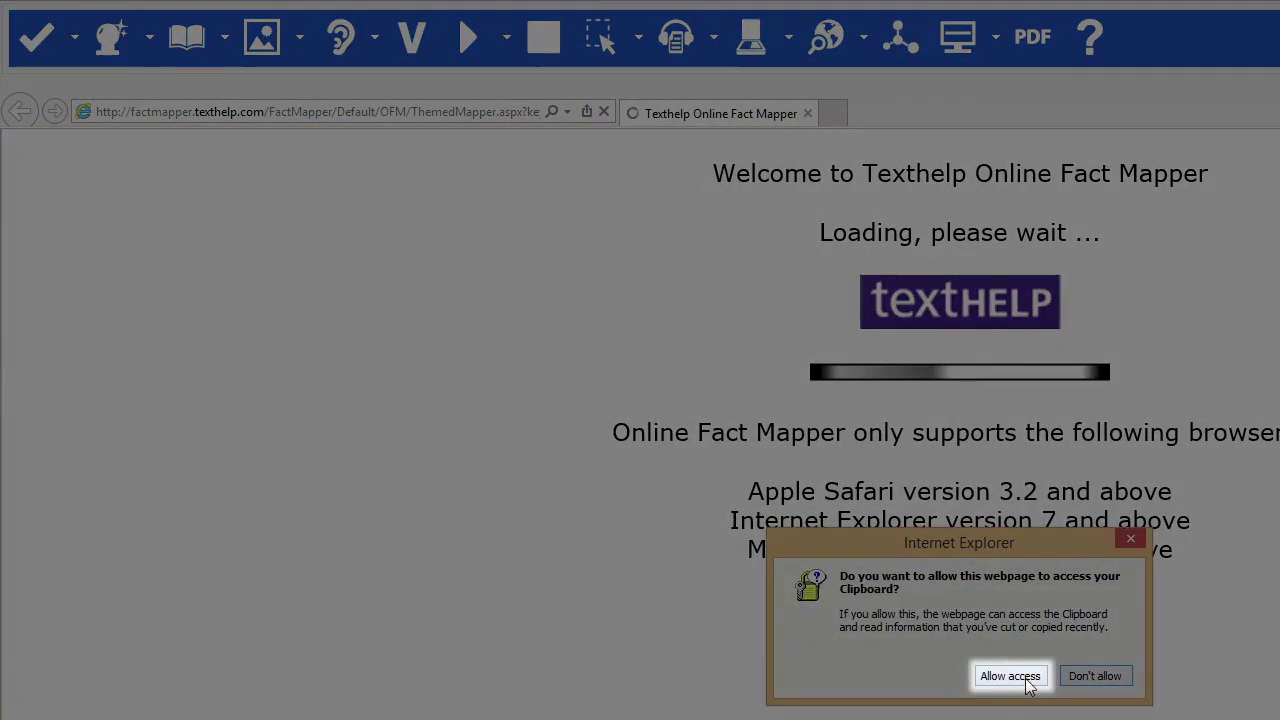
pyautogui.click(1032, 683)
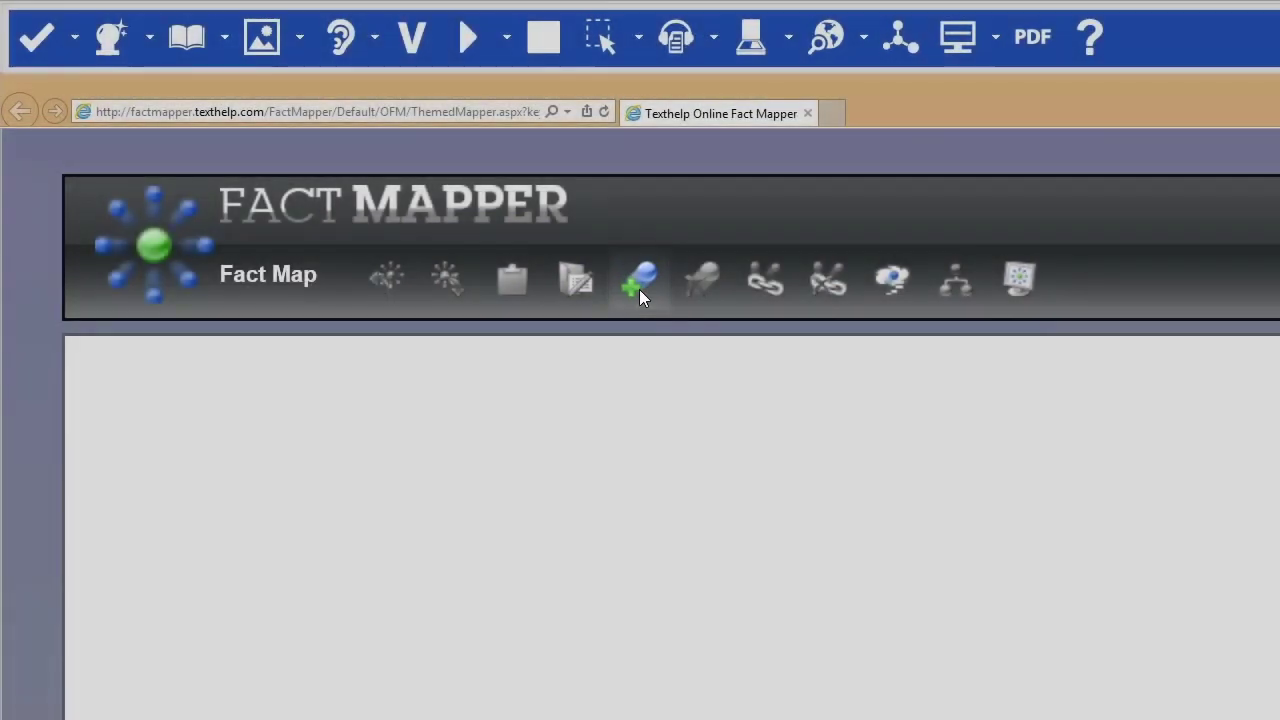
# Add a volcano fact with a linked ash fact.
pyautogui.click(639, 289)
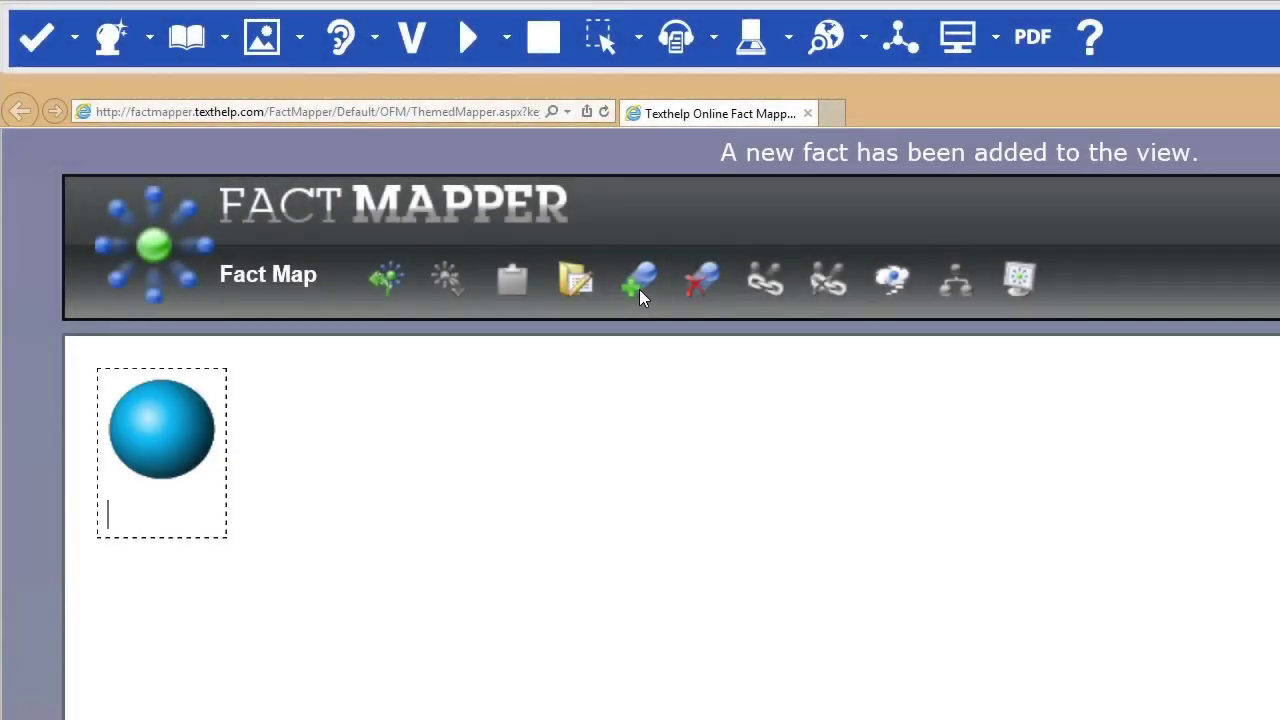
pyautogui.write('volcano')
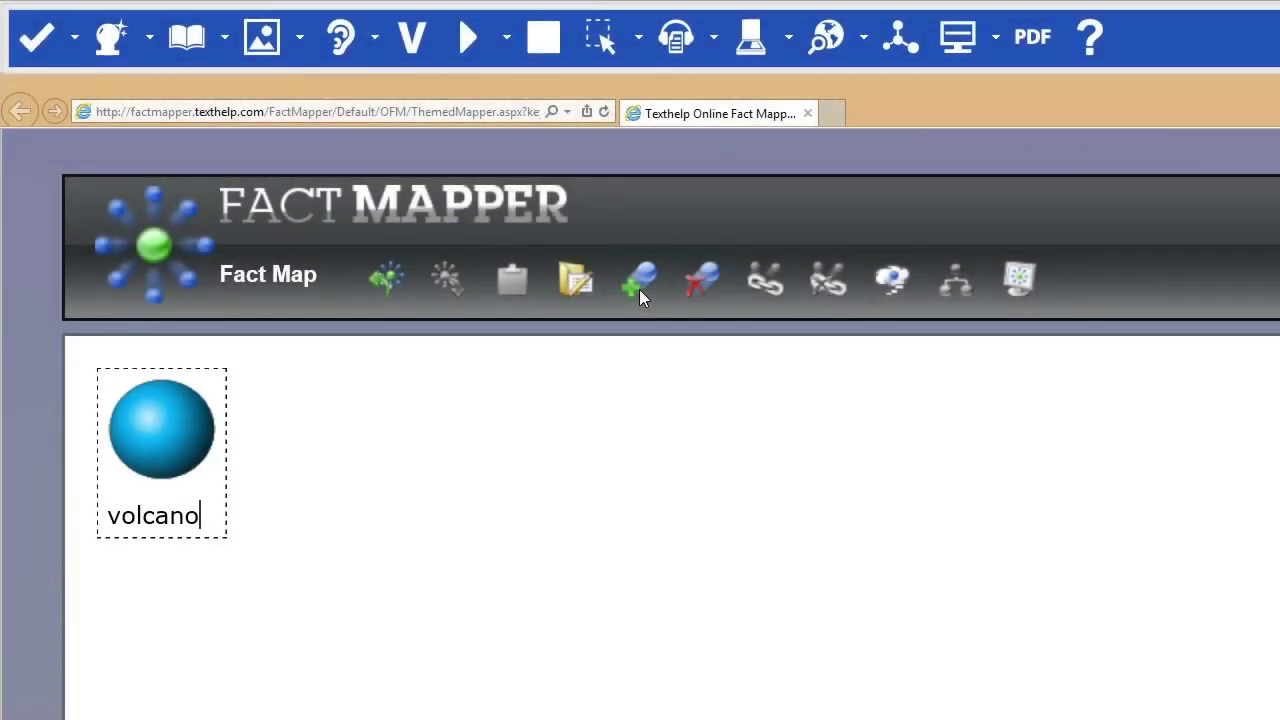
pyautogui.click(639, 289)
pyautogui.write('ash')
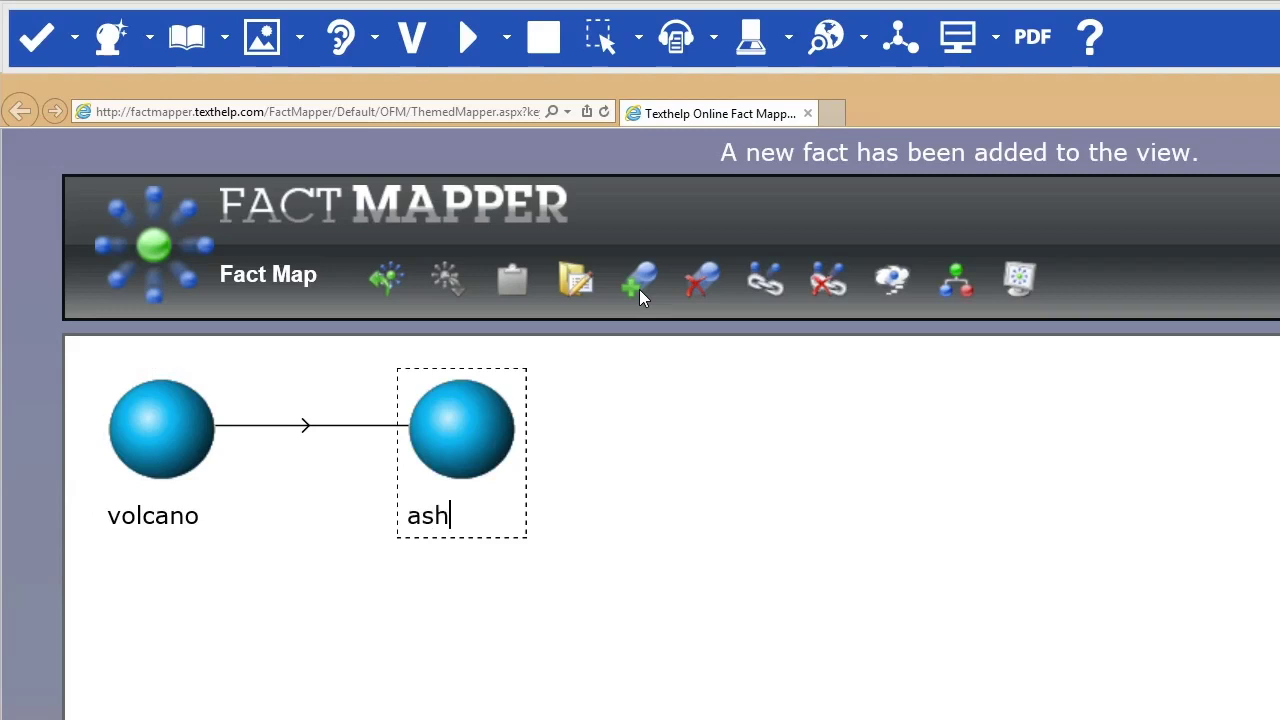
# Add lava and magma facts linked from volcano, then link lava to magma.
pyautogui.click(177, 420)
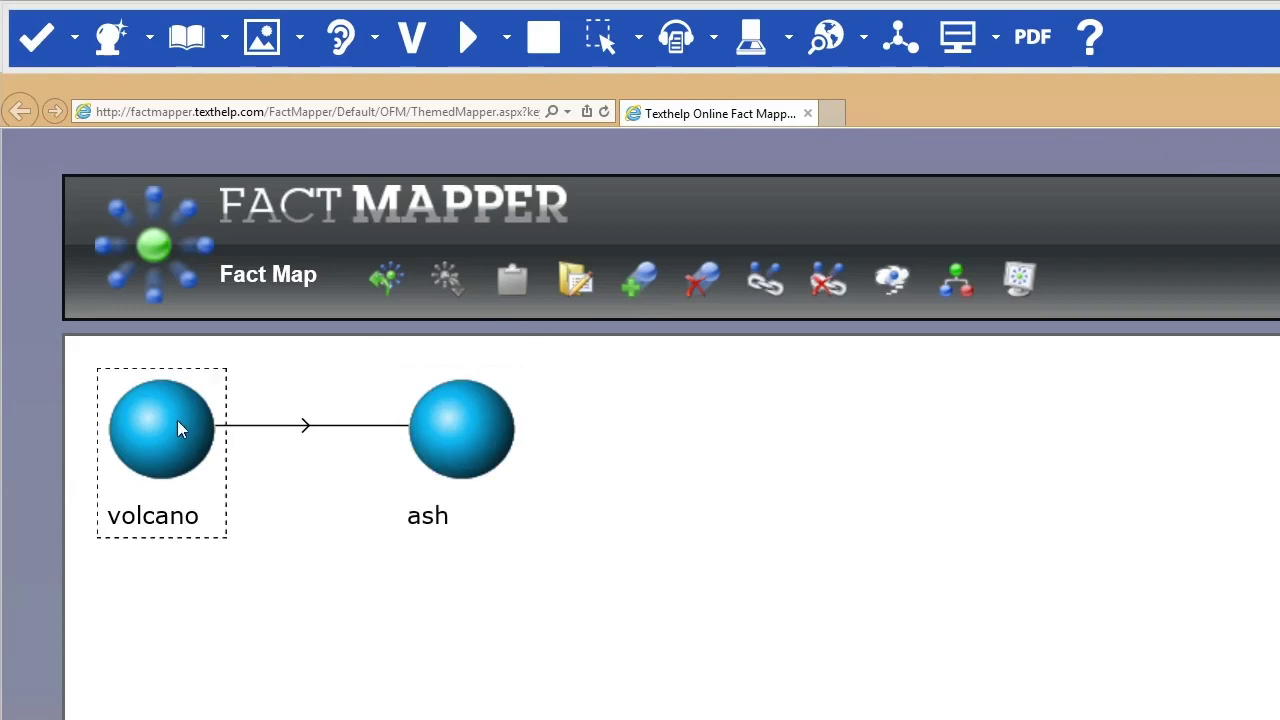
pyautogui.click(636, 283)
pyautogui.write('lava')
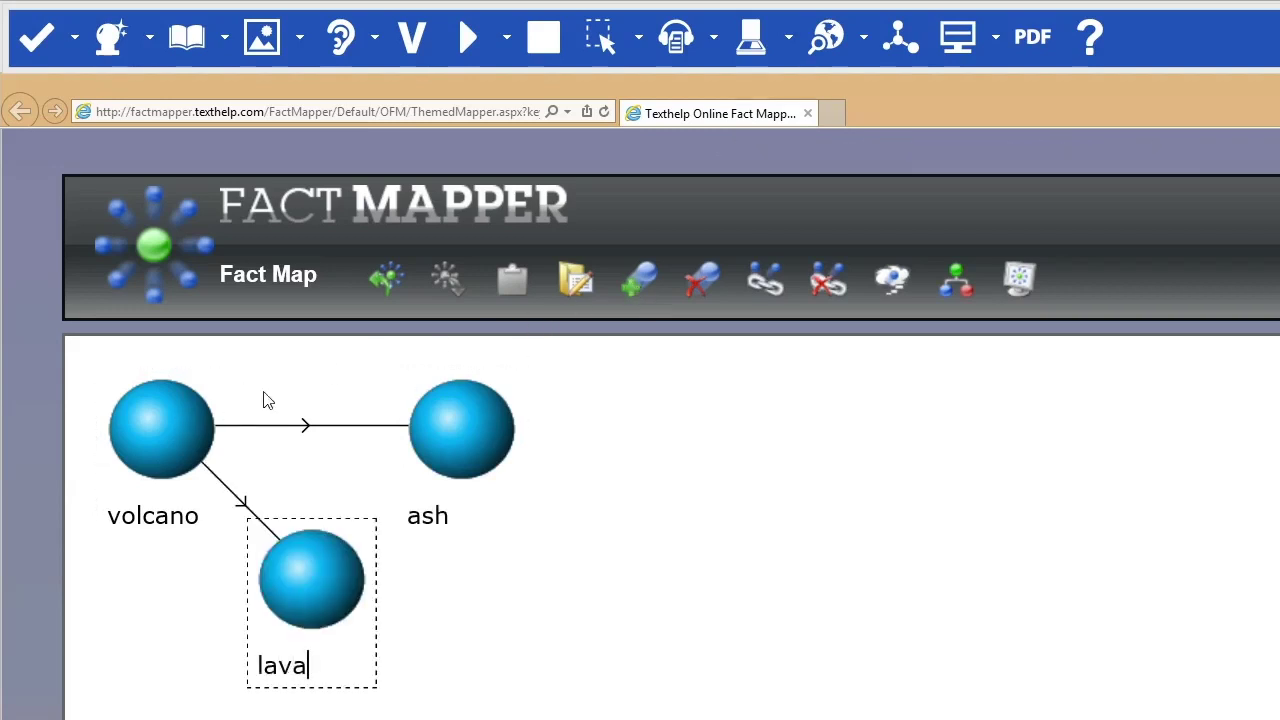
pyautogui.click(172, 427)
pyautogui.click(642, 290)
pyautogui.write('magma')
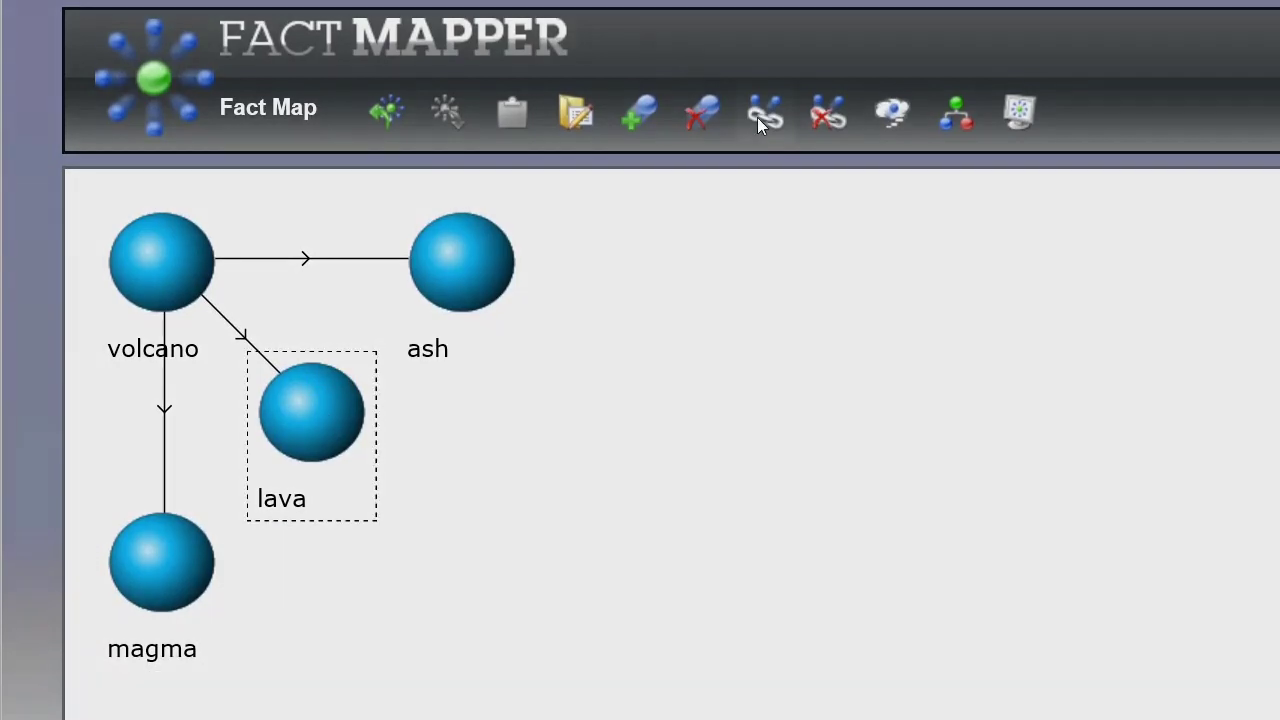
pyautogui.click(760, 115)
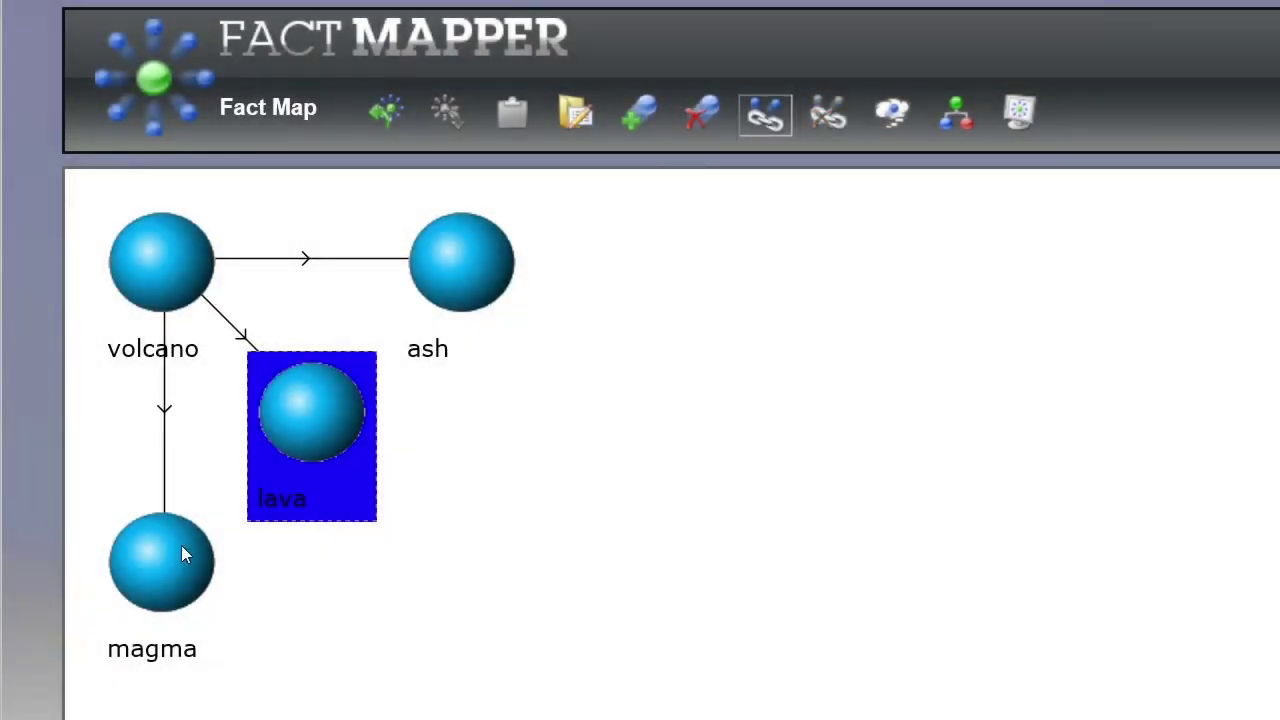
pyautogui.click(168, 553)
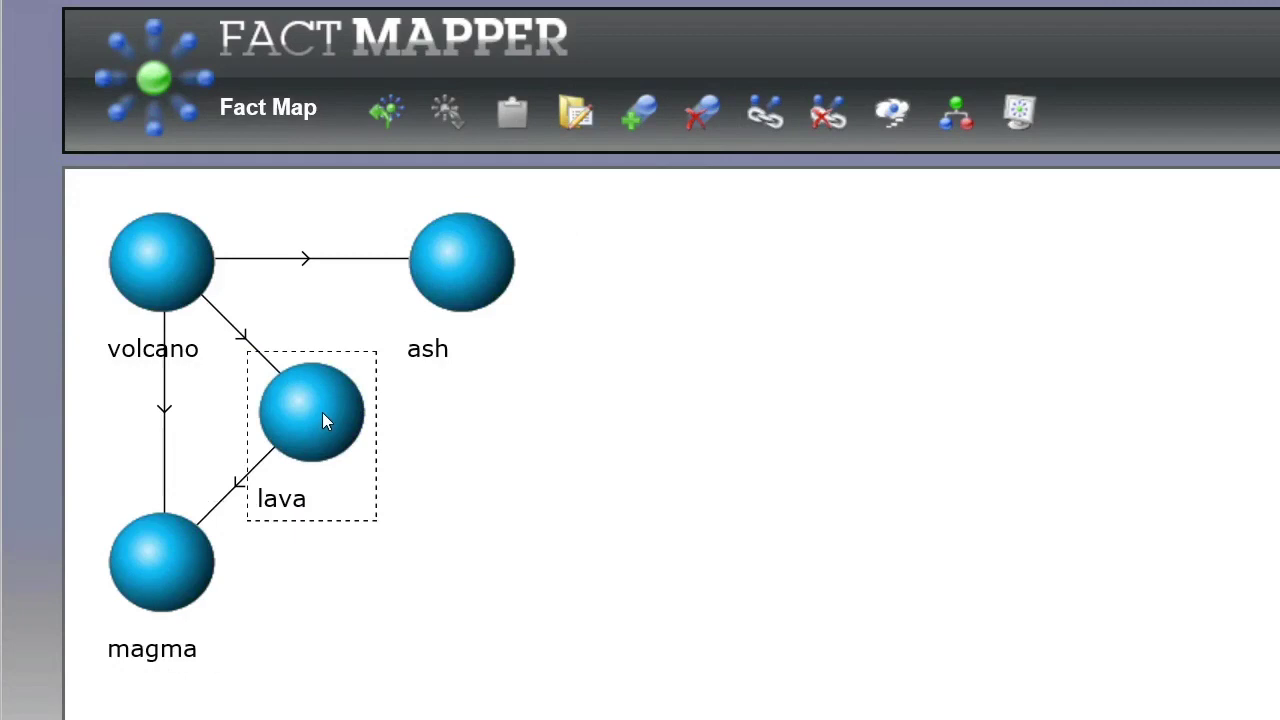
# Save the note 'Lava is made up of molten rock.' on the lava fact.
pyautogui.scroll(-1, 322, 410)
pyautogui.scroll(-1, 340, 480)
pyautogui.scroll(-1, 370, 570)
pyautogui.scroll(-1, 398, 658)
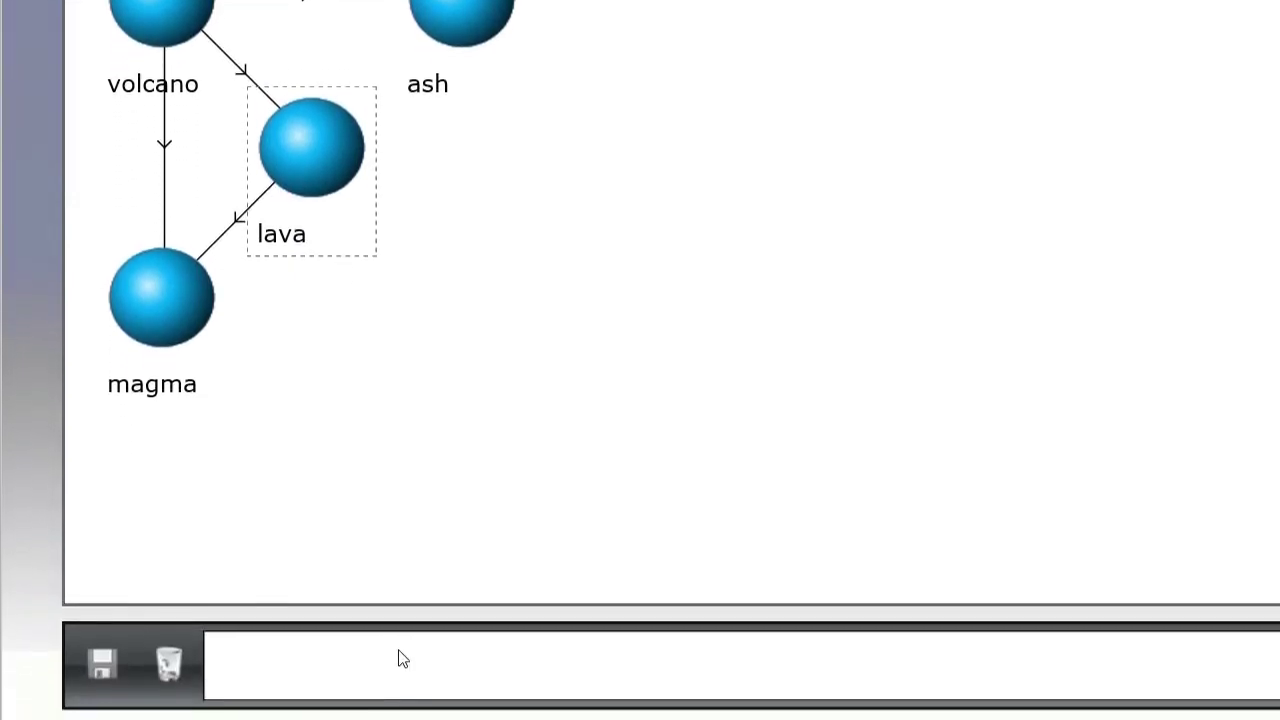
pyautogui.click(398, 658)
pyautogui.write('Lava is made up of mol')
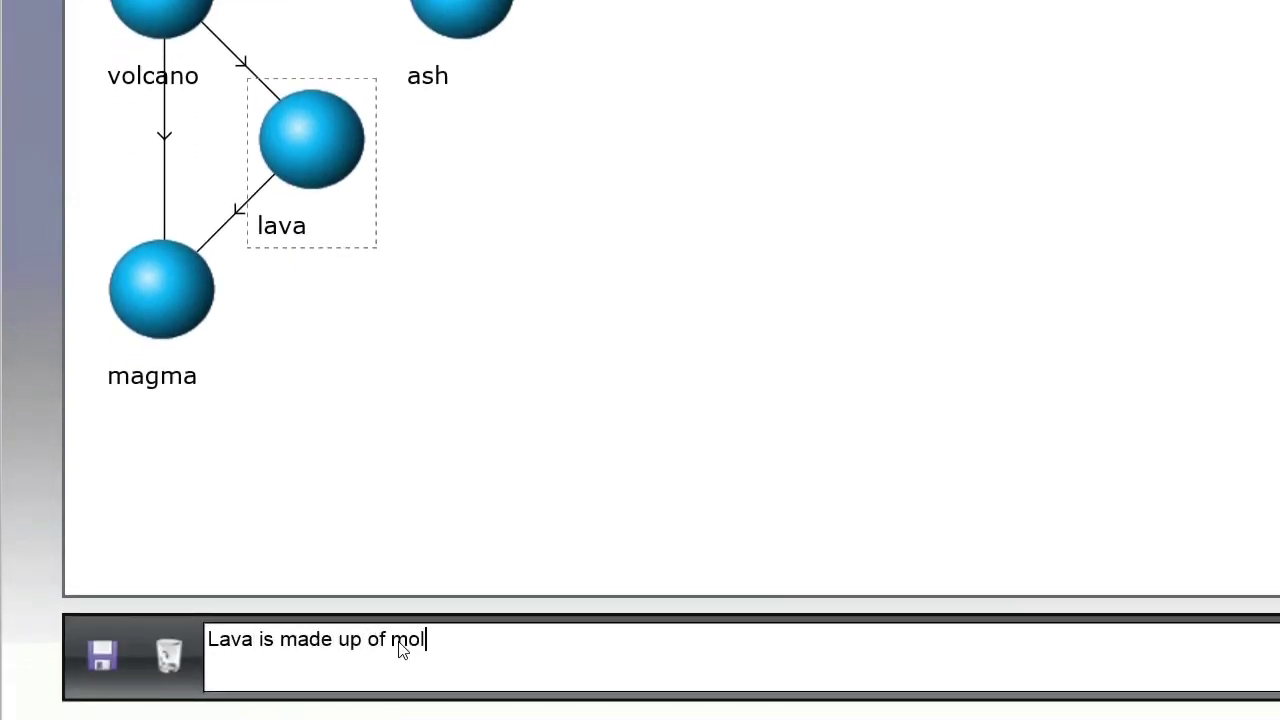
pyautogui.write('ten rock.')
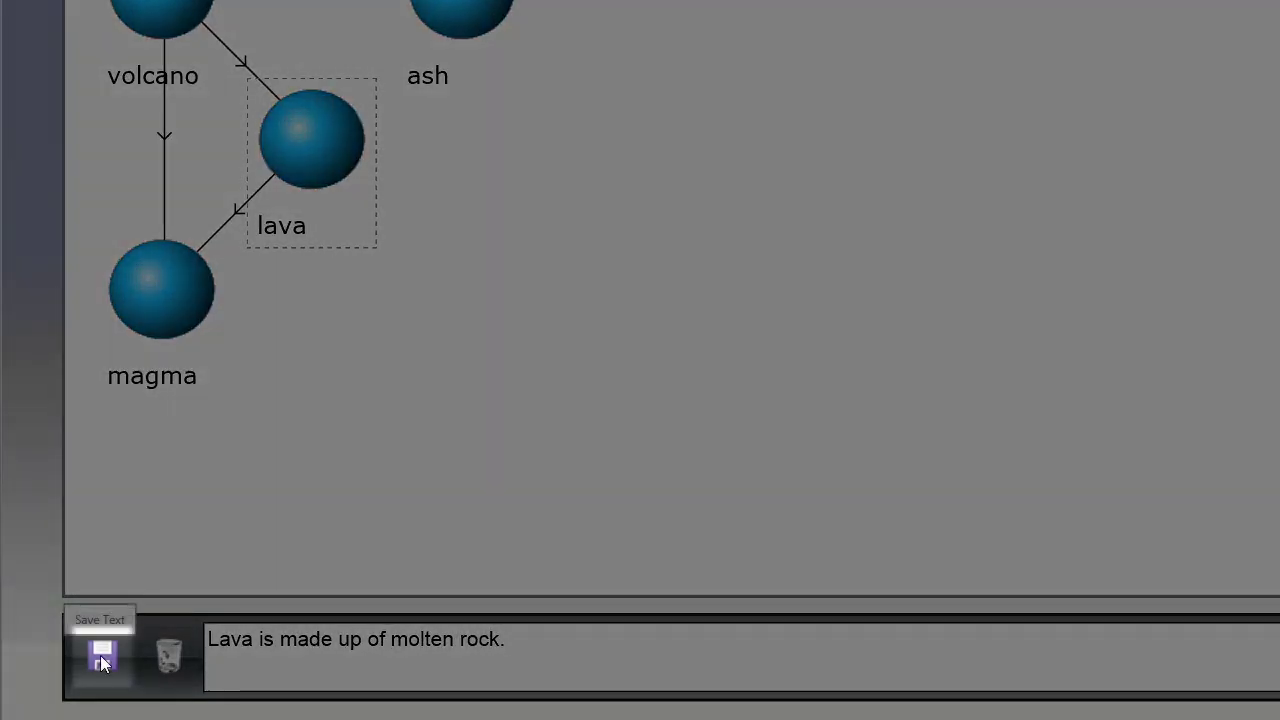
pyautogui.click(102, 658)
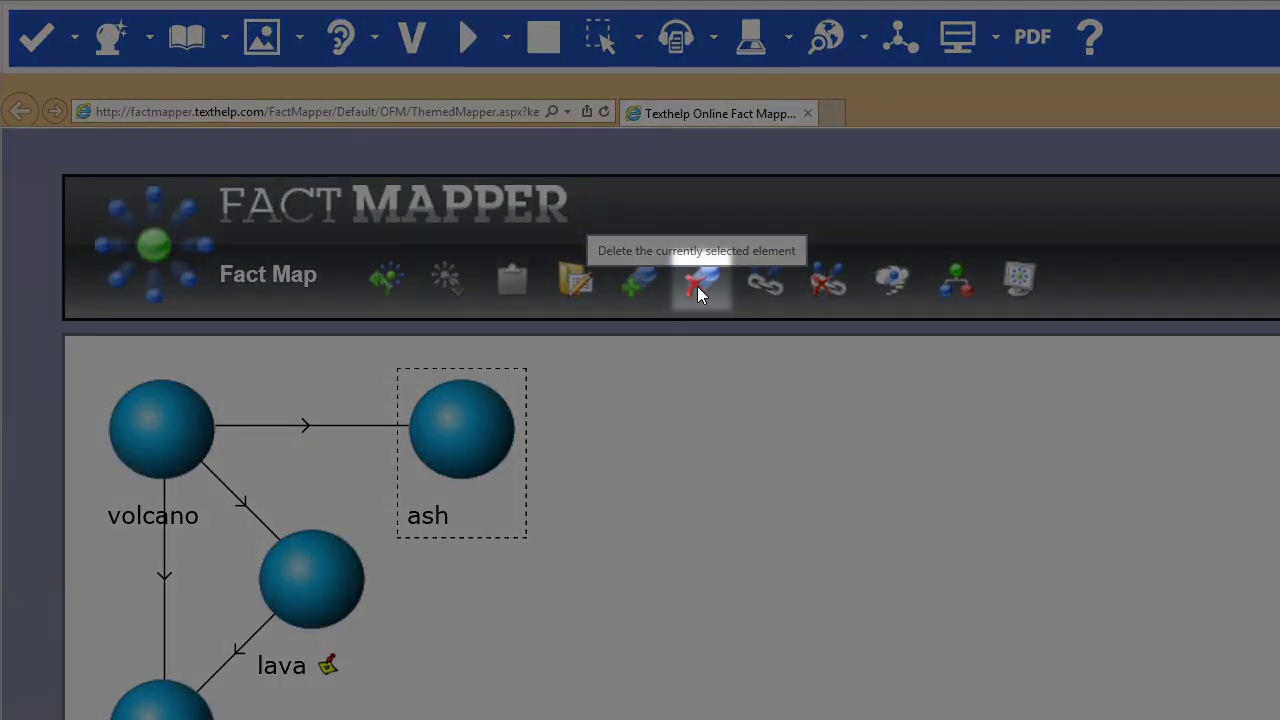
# Delete the ash fact from the volcano map.
pyautogui.click(697, 286)
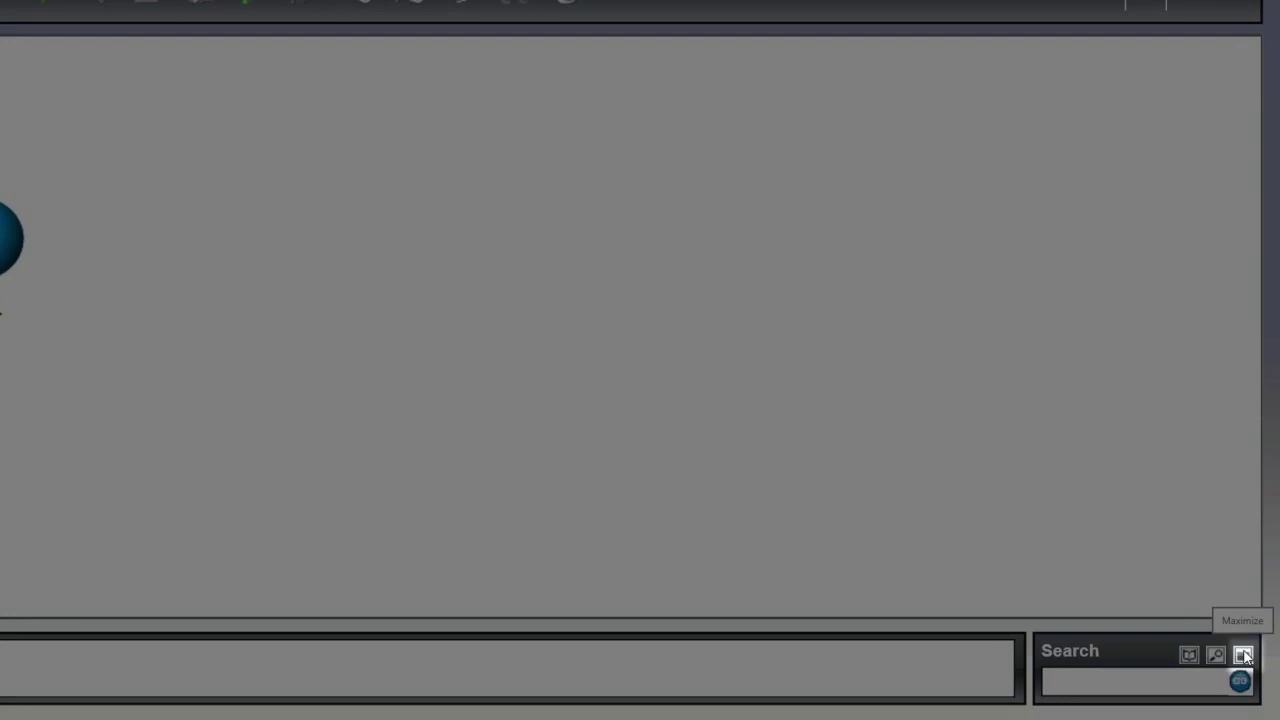
# Search pictures for 'volcano' and drag a volcano image onto the volcano fact.
pyautogui.click(1243, 655)
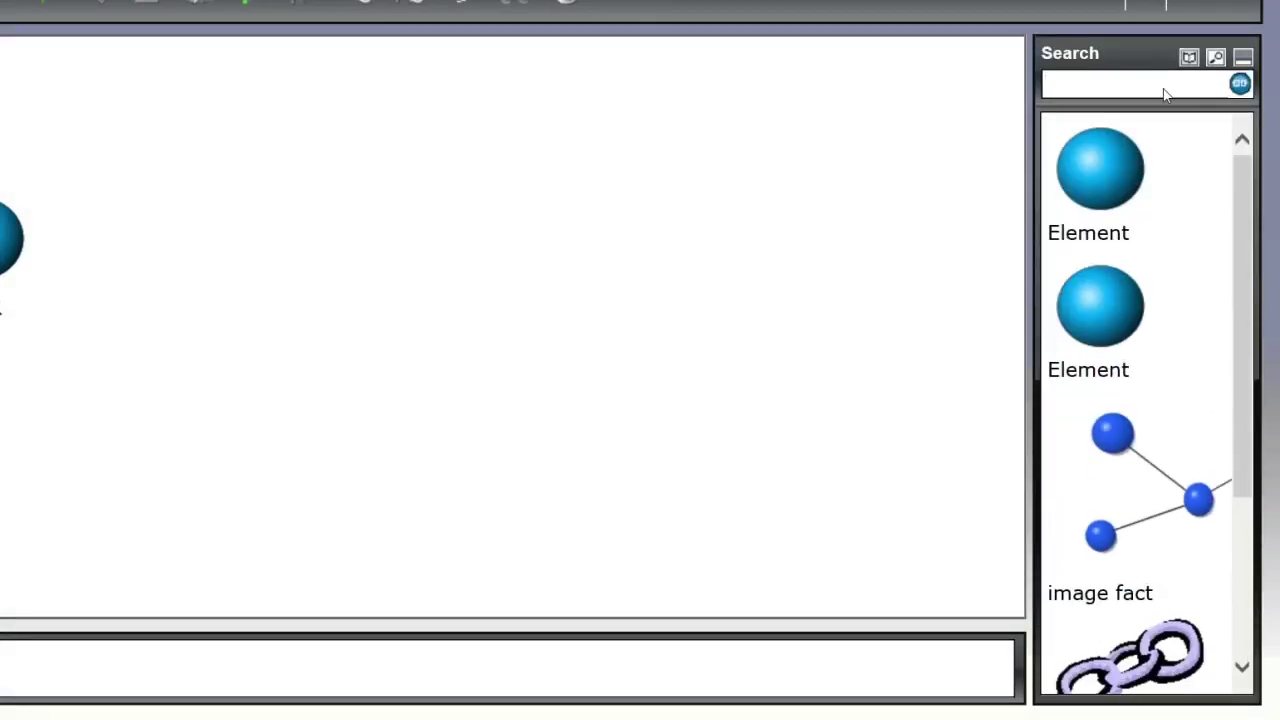
pyautogui.write('volca')
pyautogui.write('no')
pyautogui.click(1239, 86)
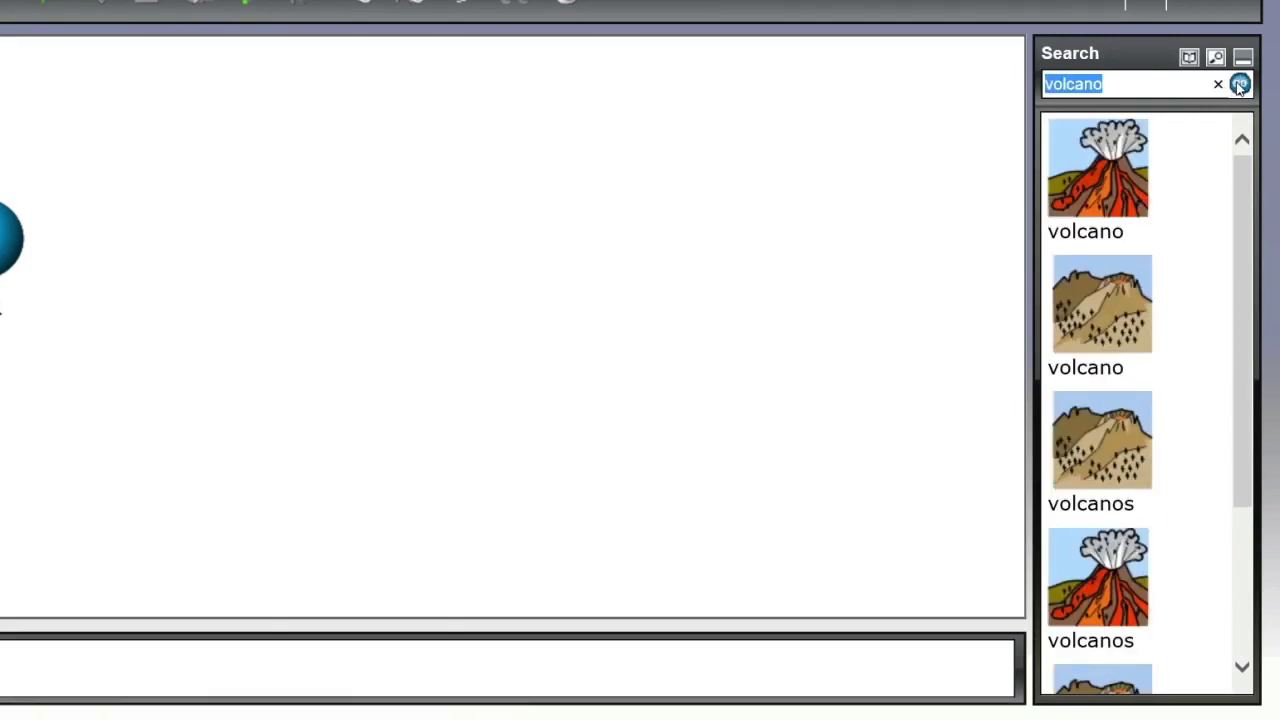
pyautogui.click(1190, 62)
pyautogui.click(1244, 84)
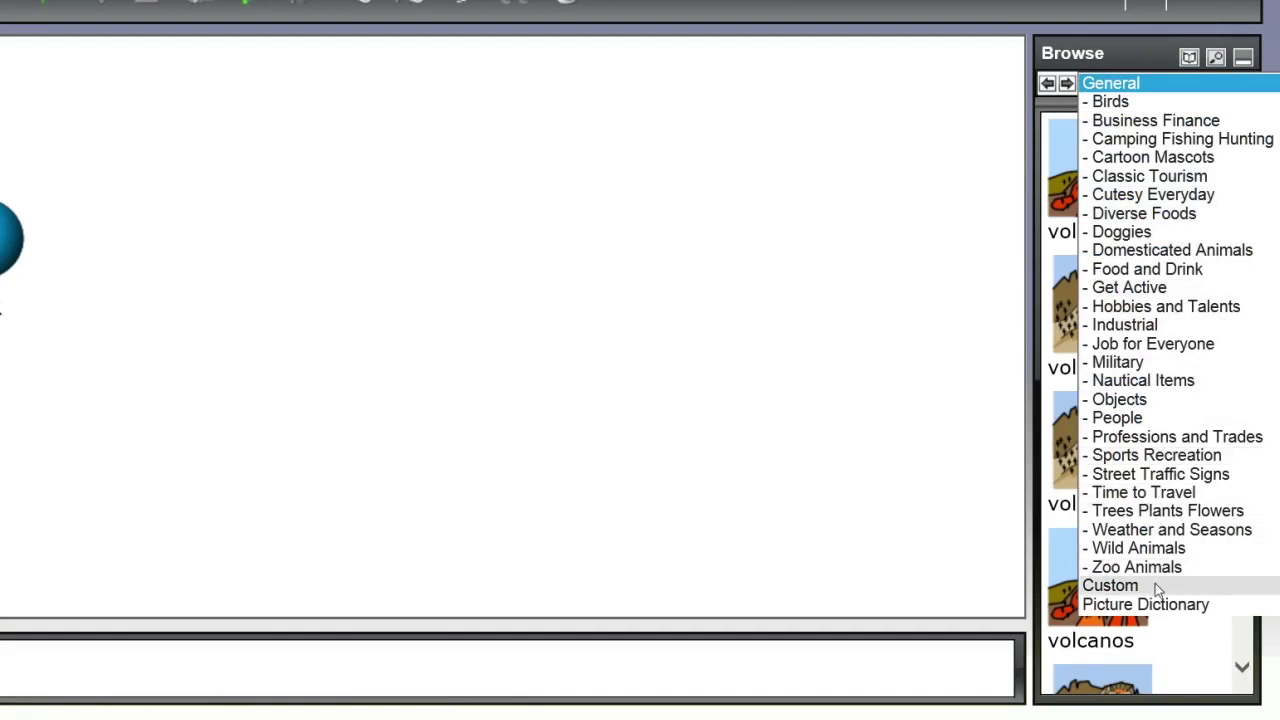
pyautogui.click(1215, 57)
pyautogui.click(1097, 172)
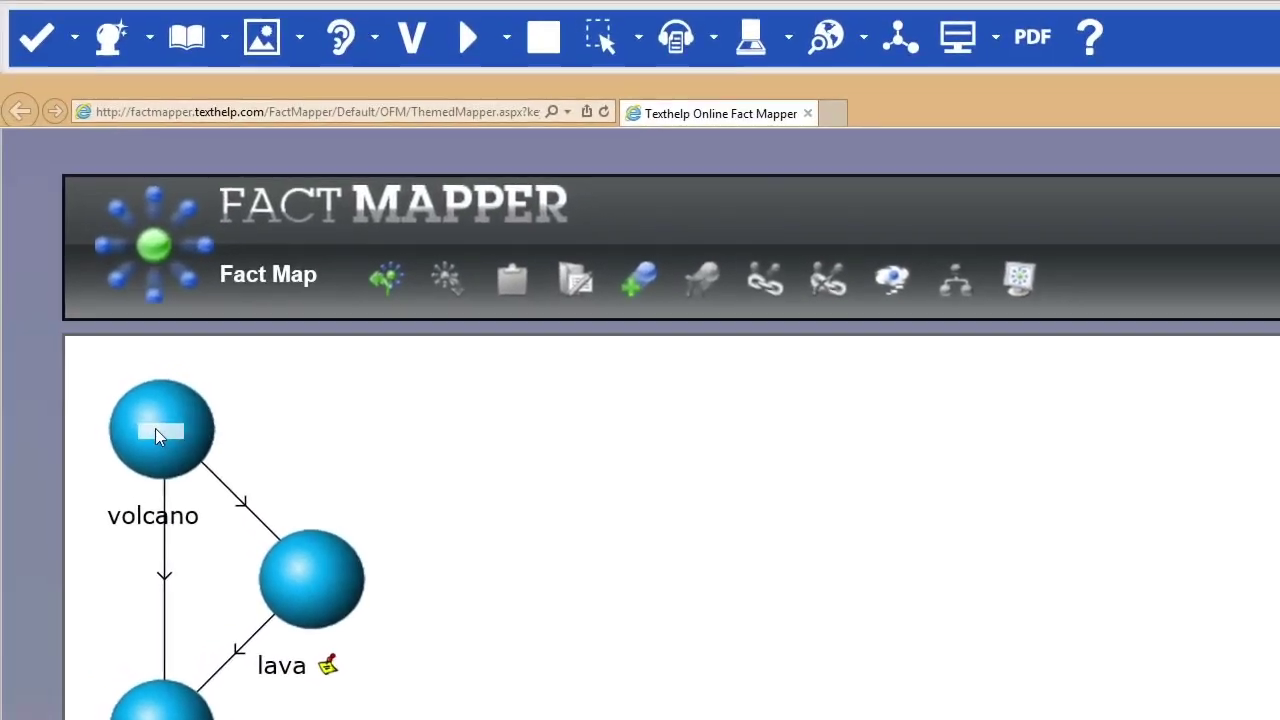
pyautogui.moveTo(1097, 172); pyautogui.dragTo(155, 428)
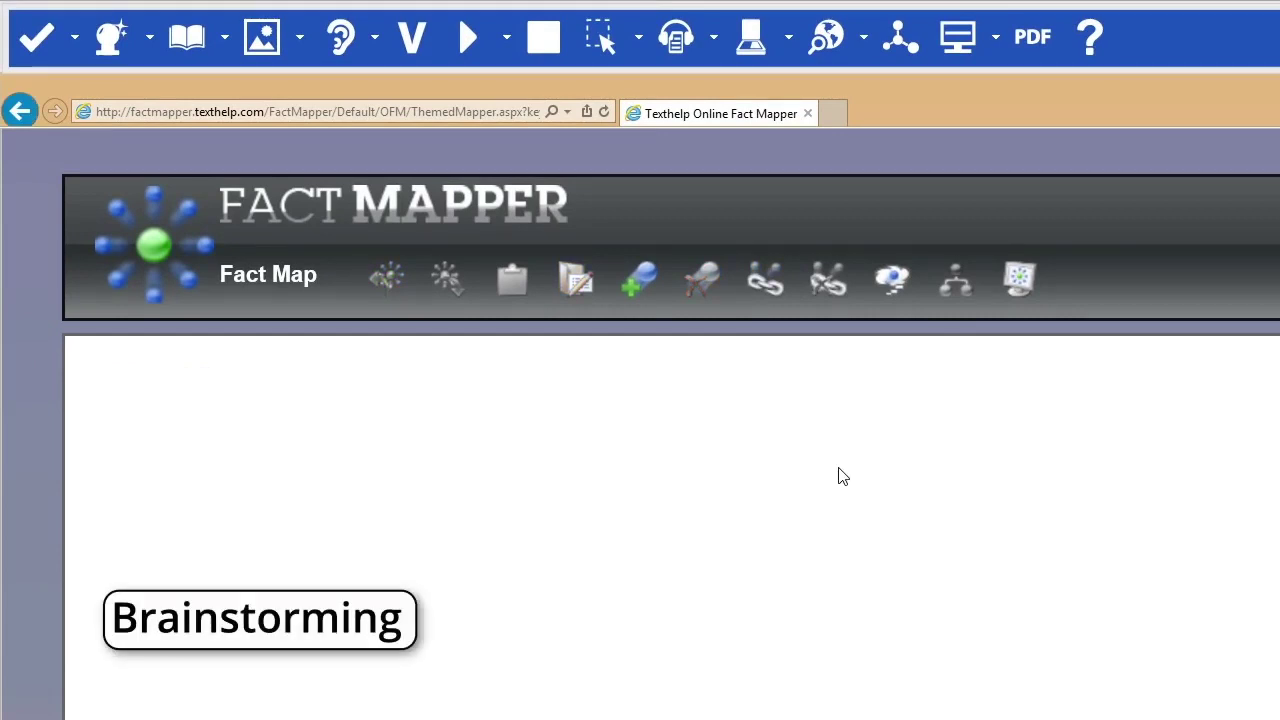
# Brainstorm Earth, Mars and Venus around a centre fact named Planets.
pyautogui.click(892, 282)
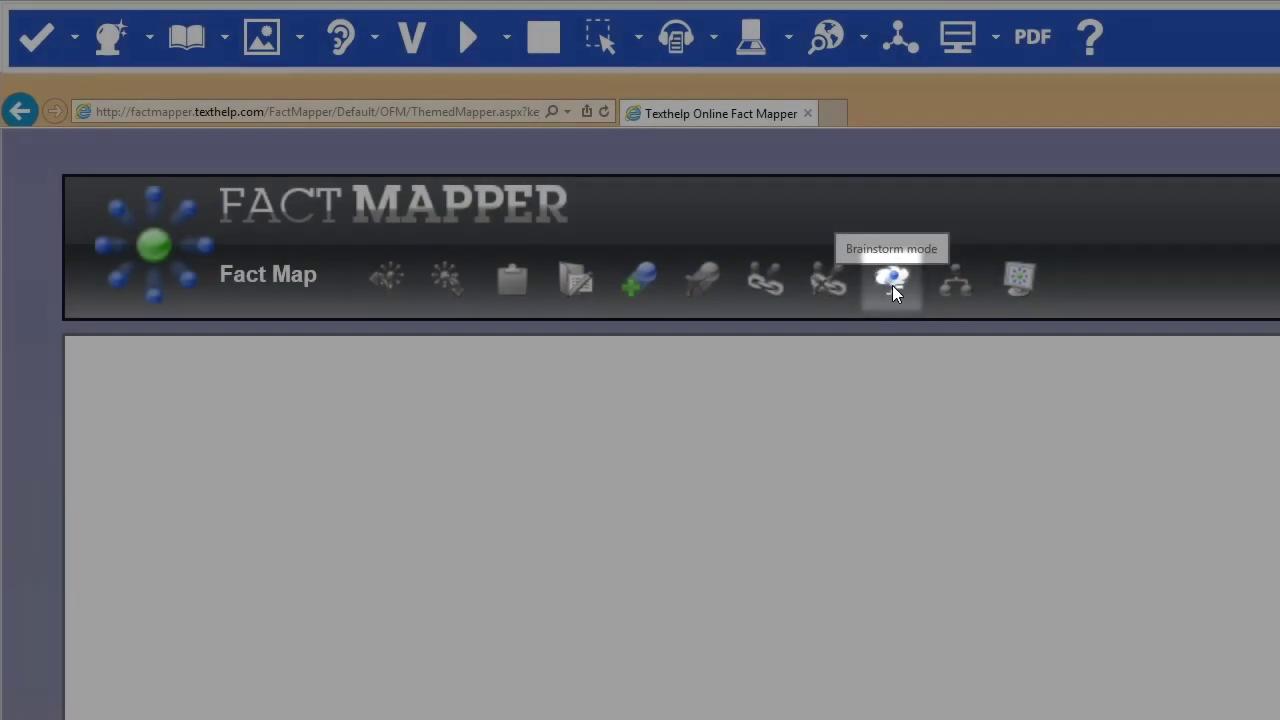
pyautogui.write('Earth')
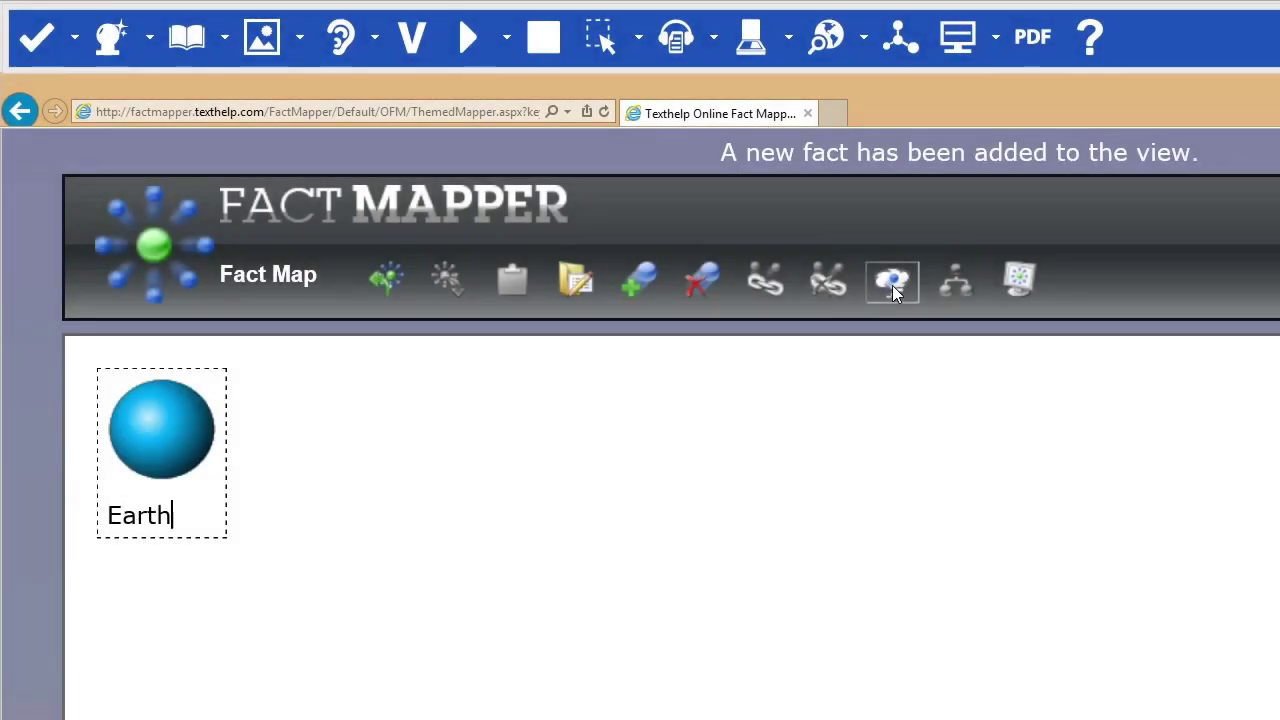
pyautogui.press('Return')
pyautogui.write('Mars')
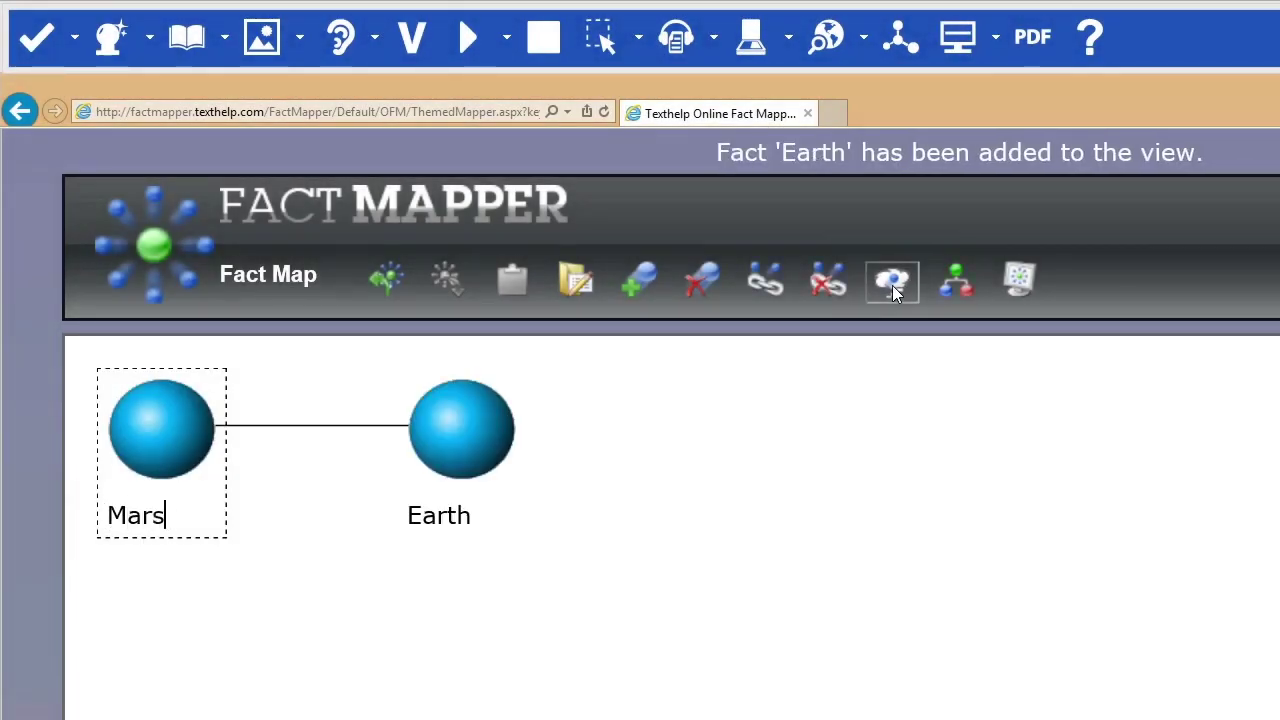
pyautogui.press('Return')
pyautogui.write('V')
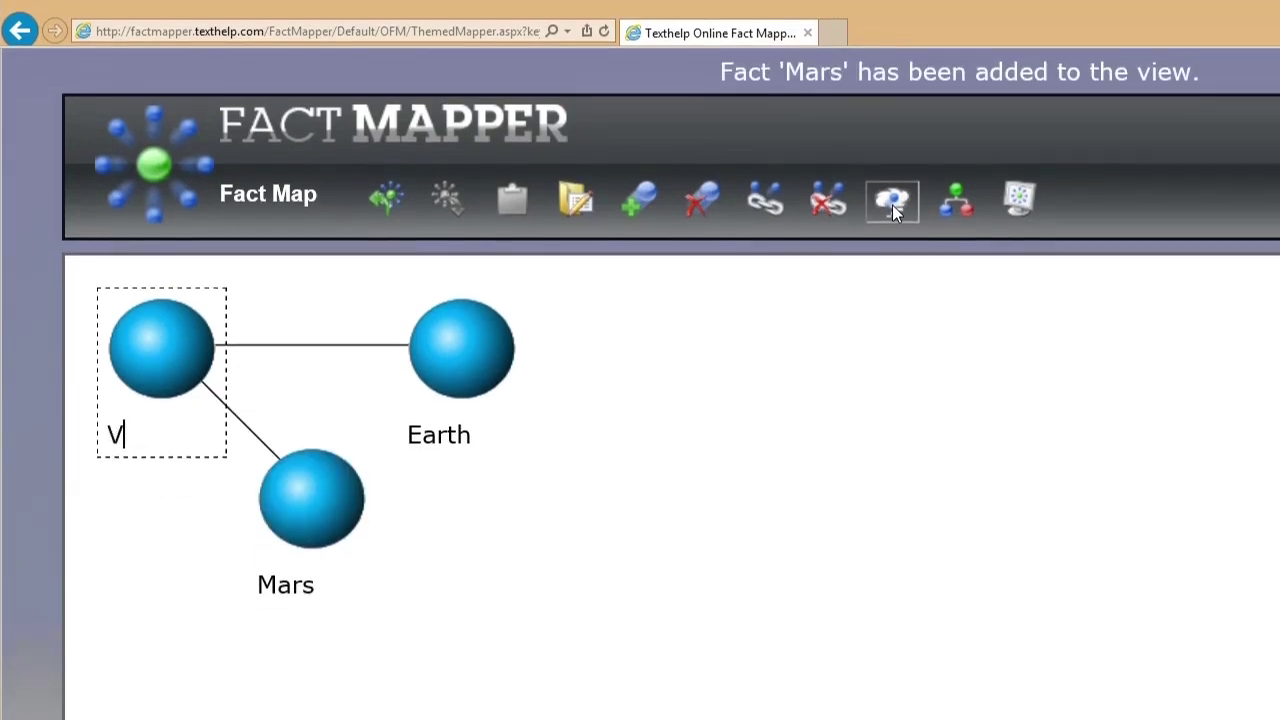
pyautogui.write('enus')
pyautogui.press('Return')
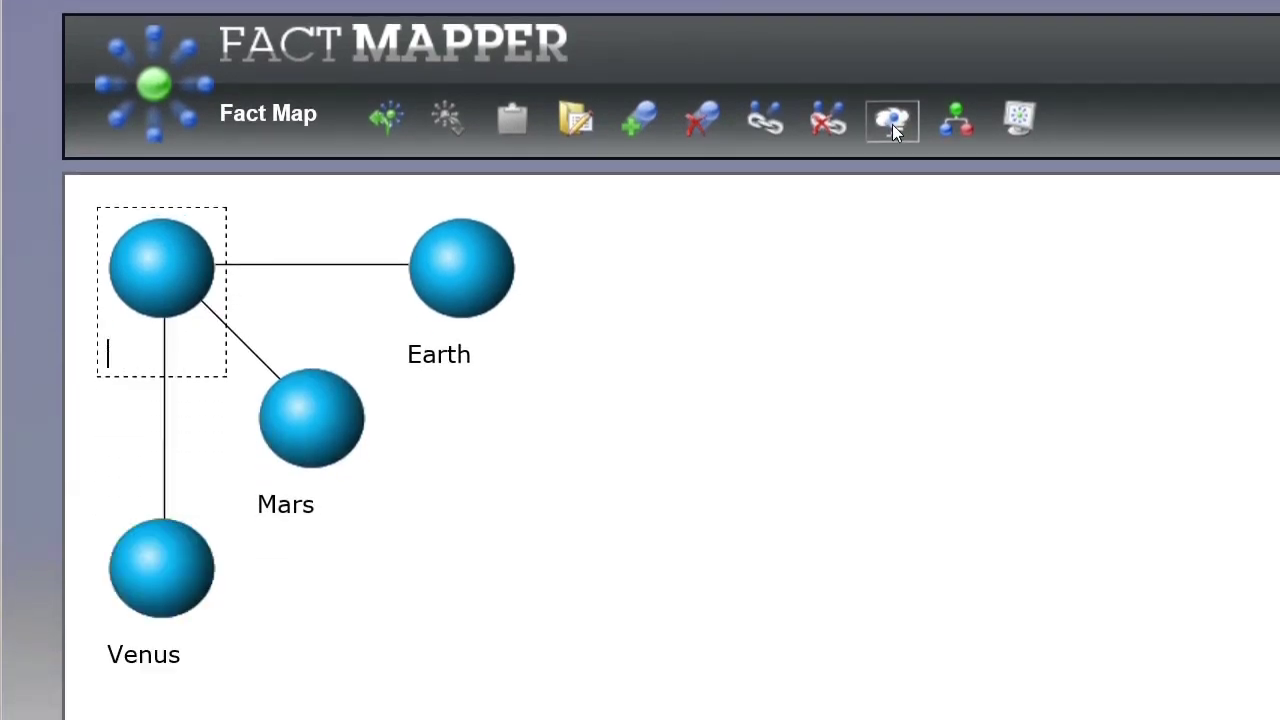
pyautogui.write('Plan')
pyautogui.write('ets')
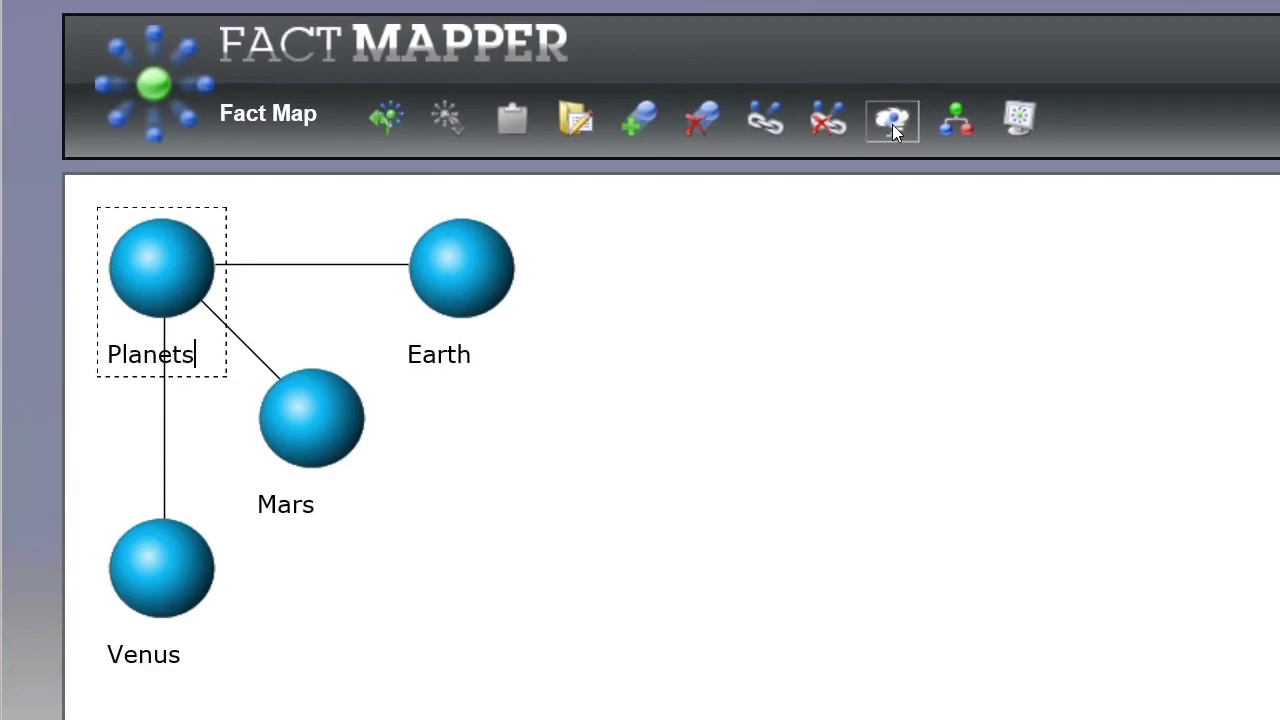
pyautogui.click(892, 124)
pyautogui.click(1046, 383)
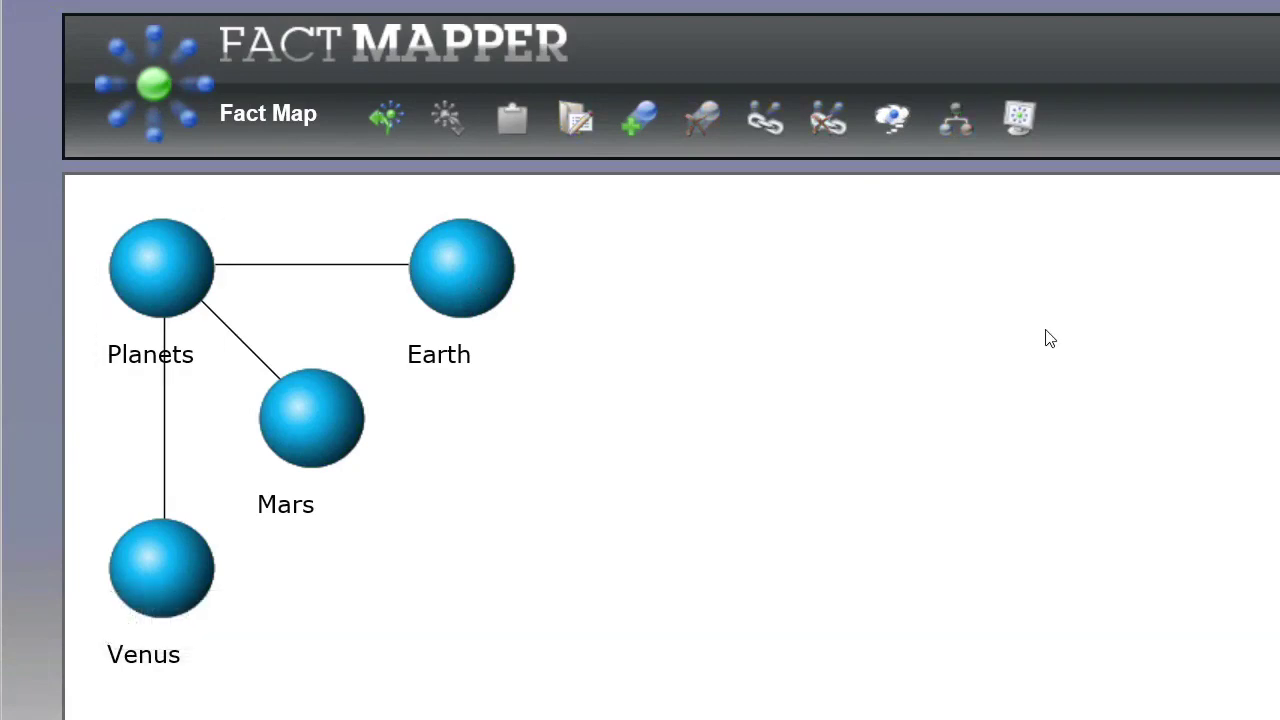
pyautogui.click(1020, 120)
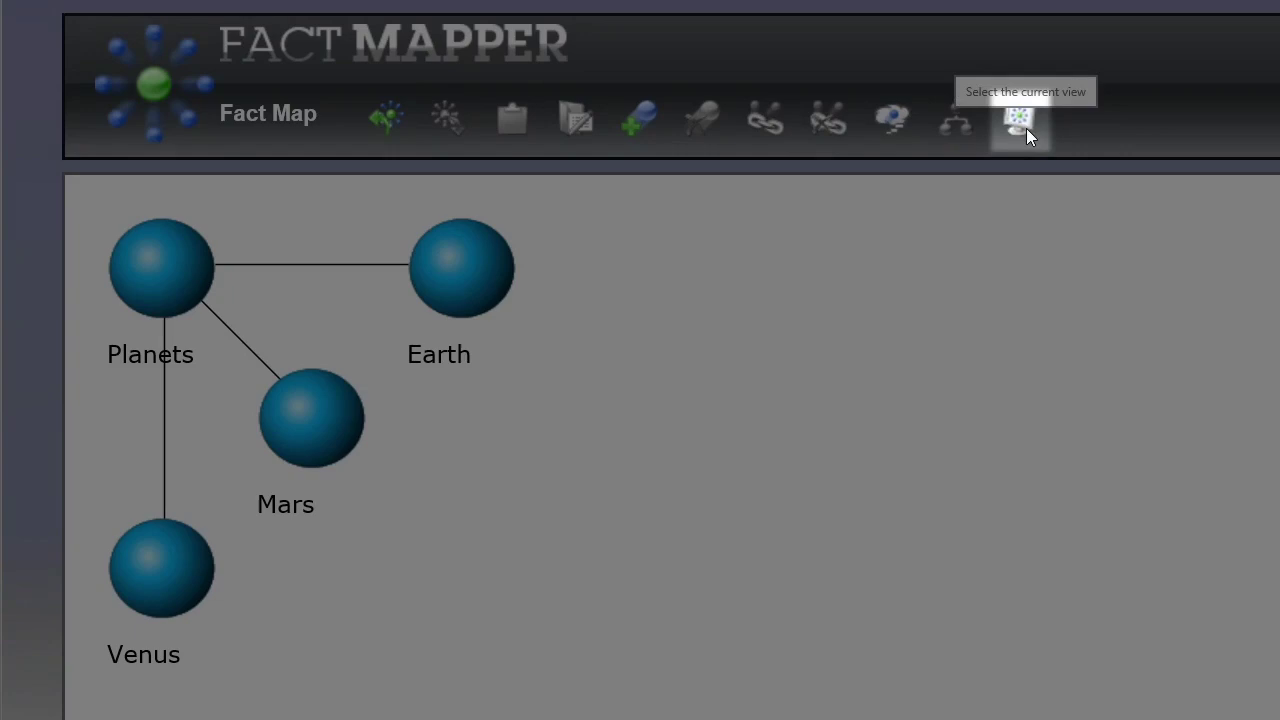
pyautogui.click(1026, 128)
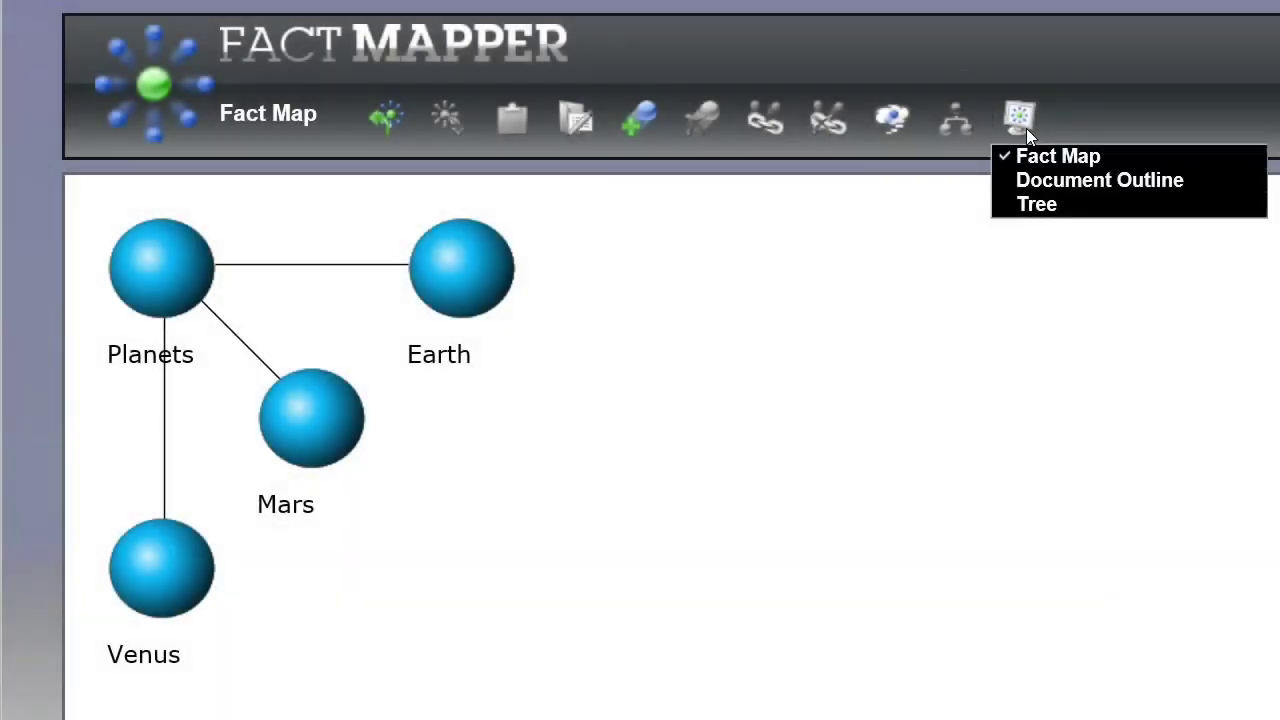
pyautogui.click(1098, 185)
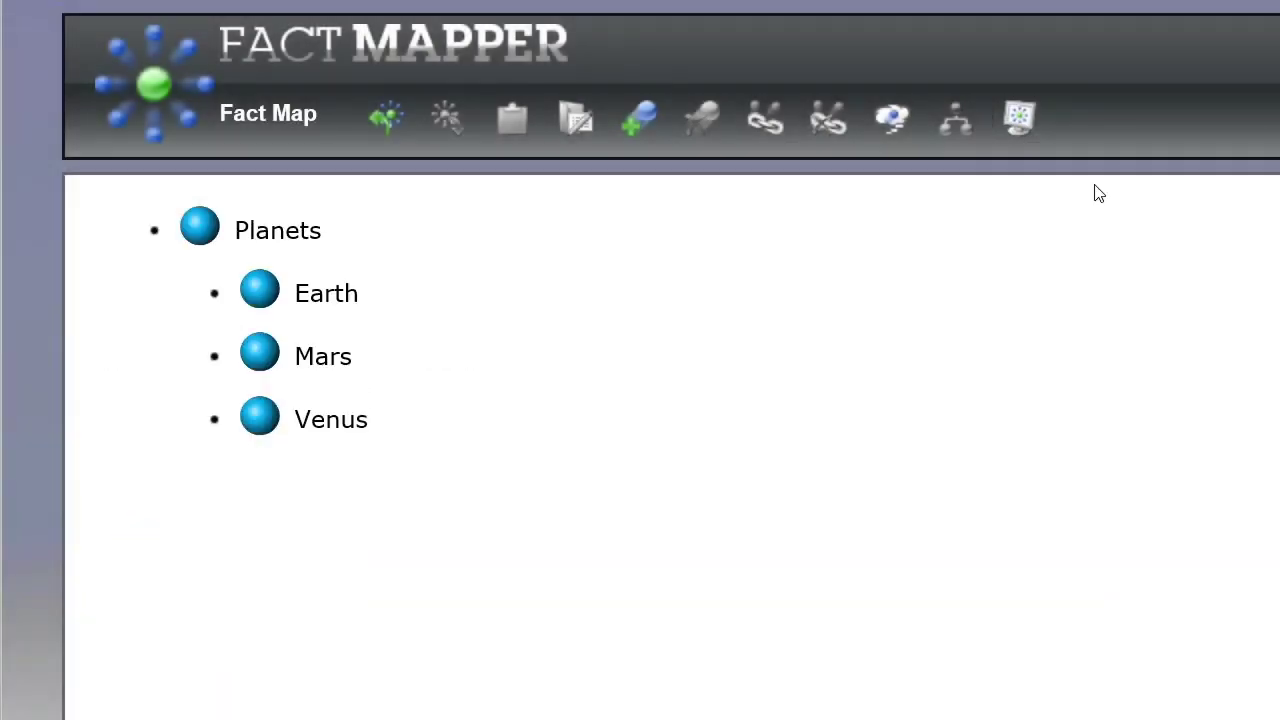
pyautogui.click(1025, 121)
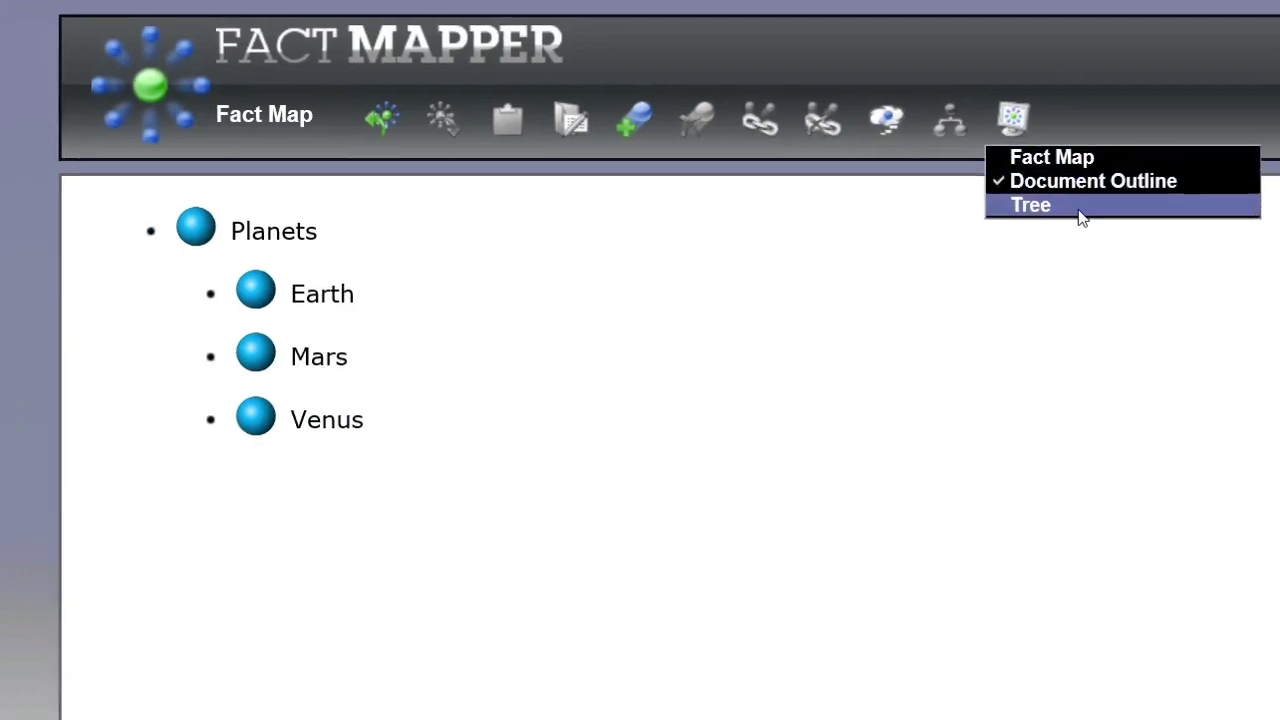
pyautogui.click(1081, 218)
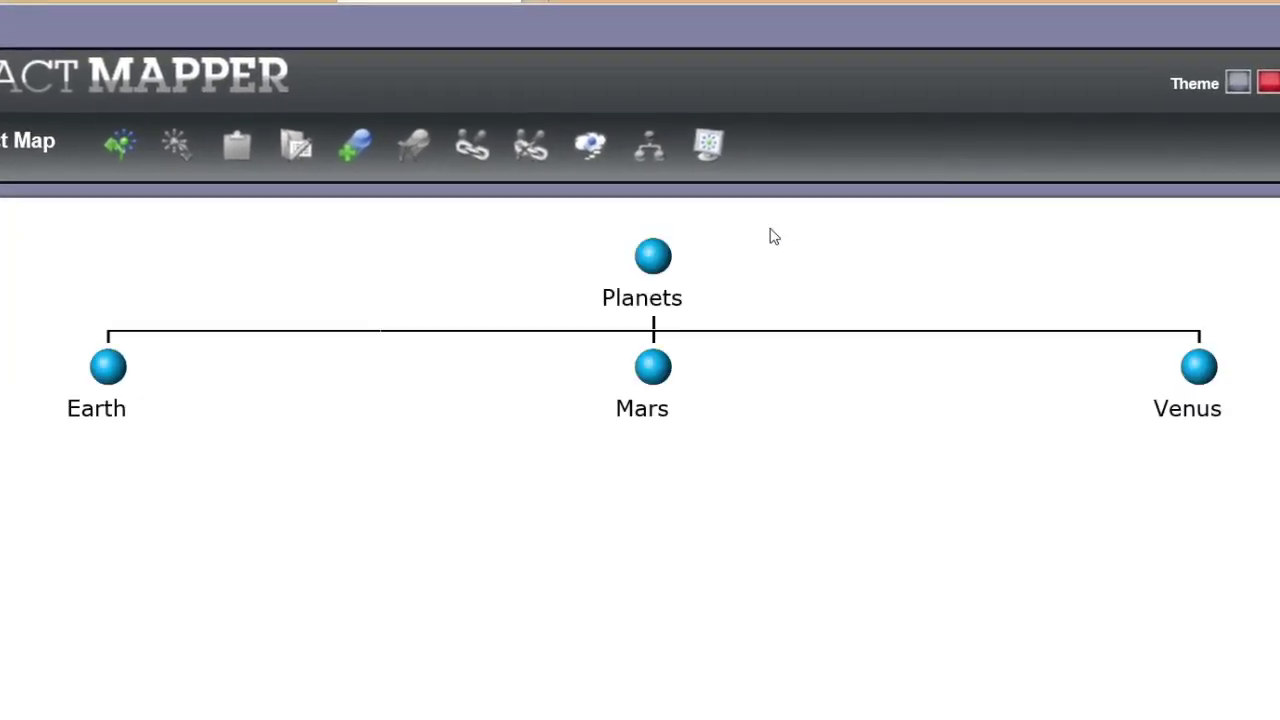
pyautogui.click(708, 150)
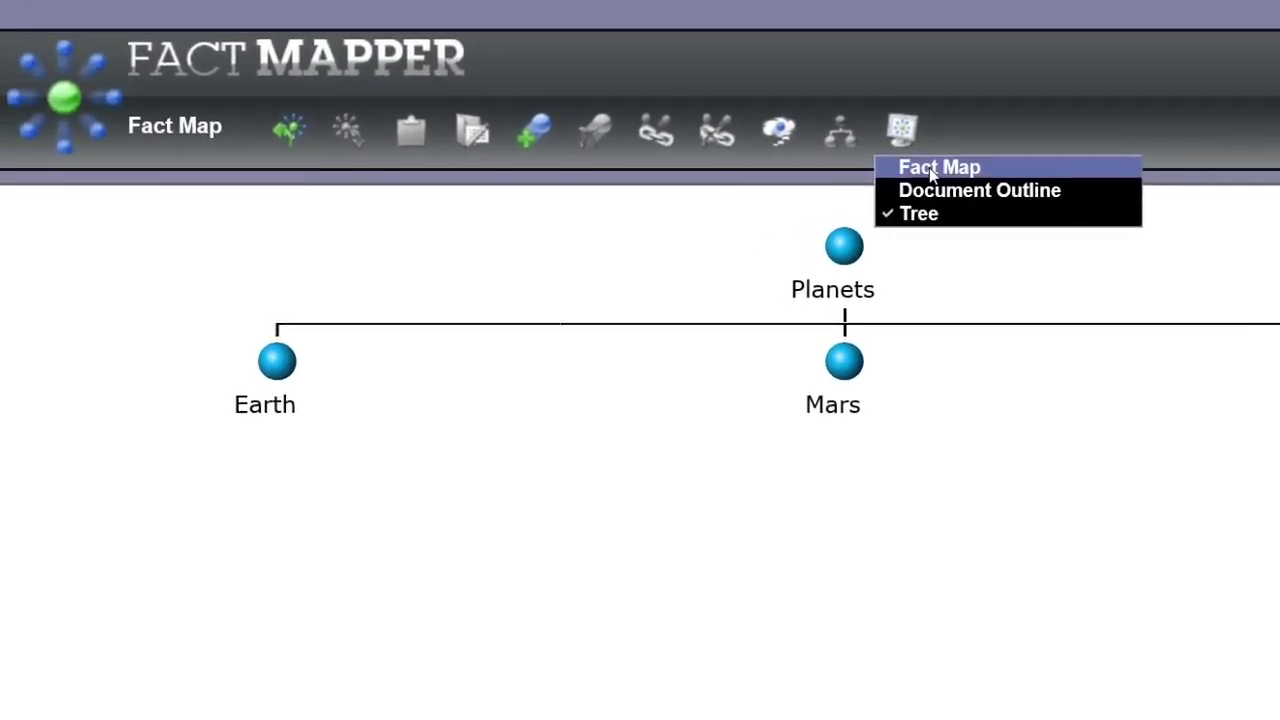
pyautogui.click(931, 170)
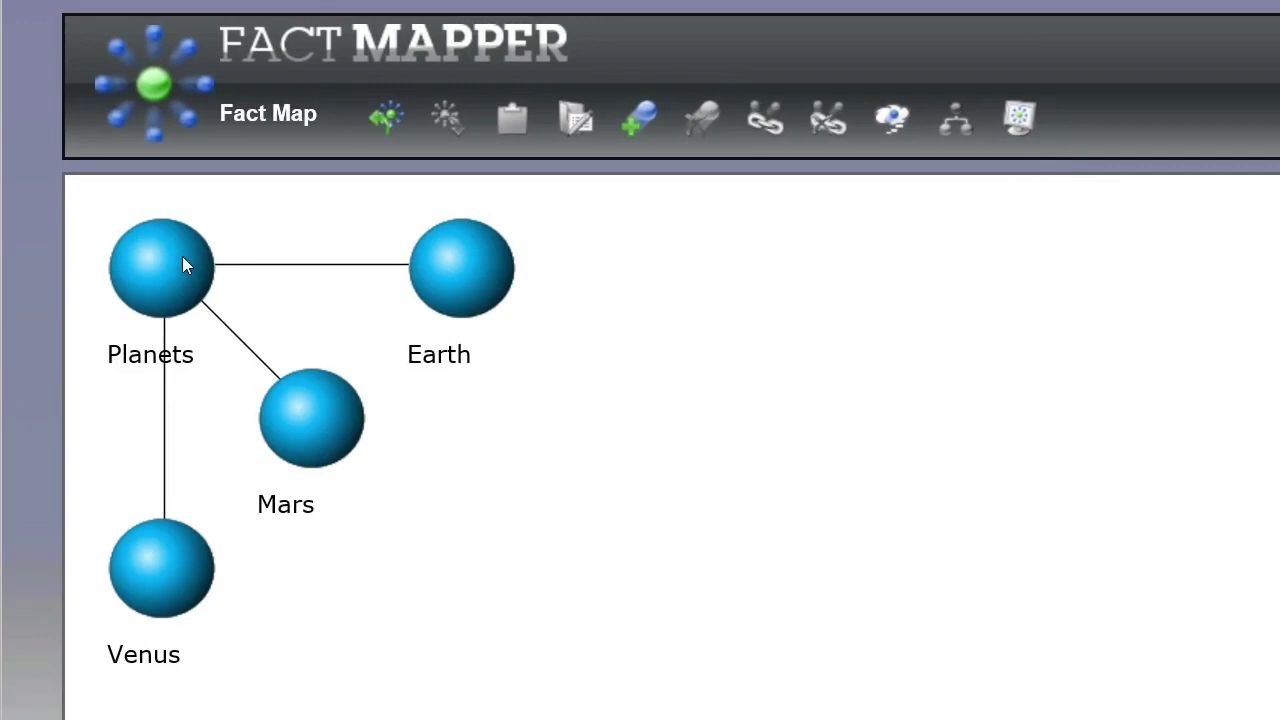
pyautogui.click(174, 262)
pyautogui.click(955, 125)
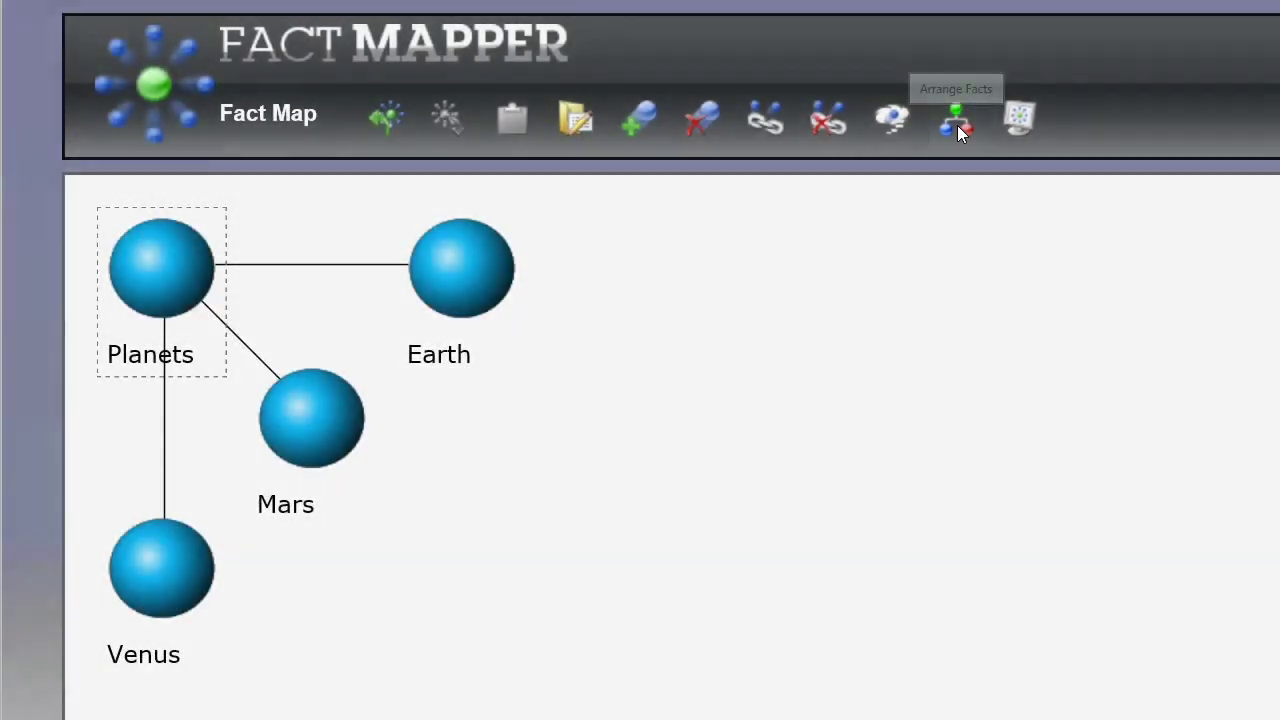
# Arrange the Planets map as a Left To Right Tree and deselect Planets.
pyautogui.click(956, 125)
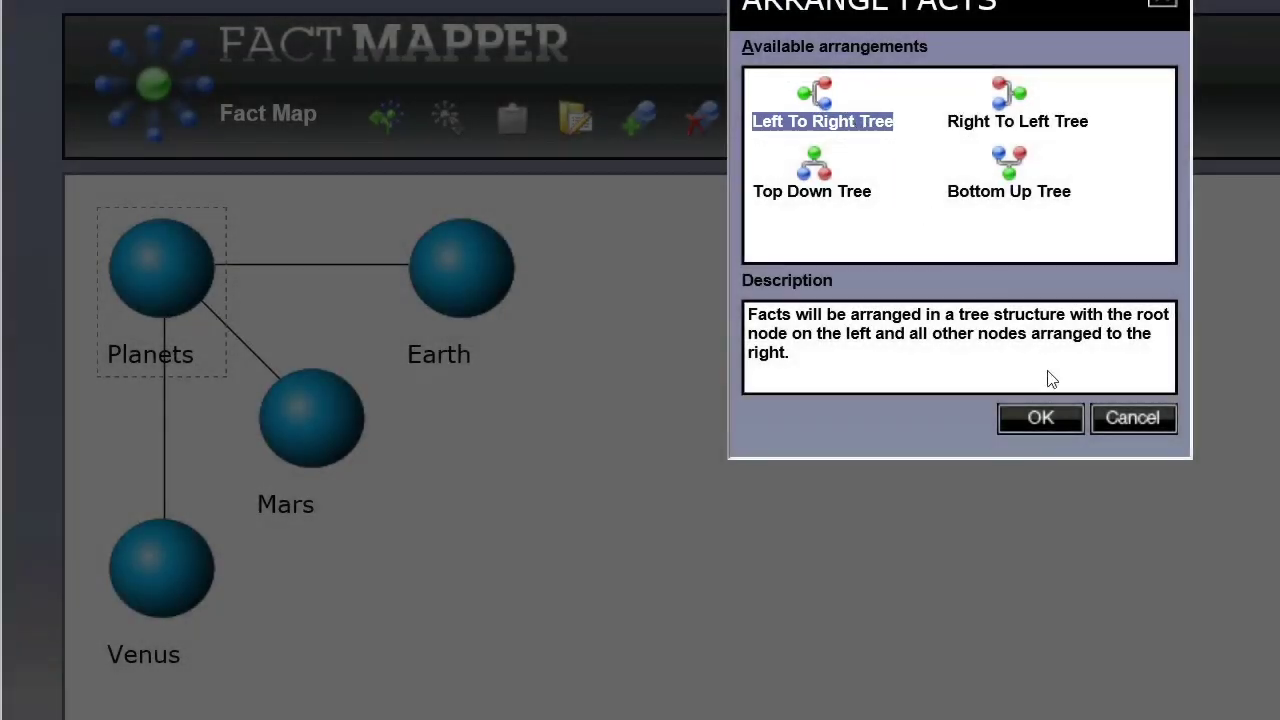
pyautogui.click(1040, 420)
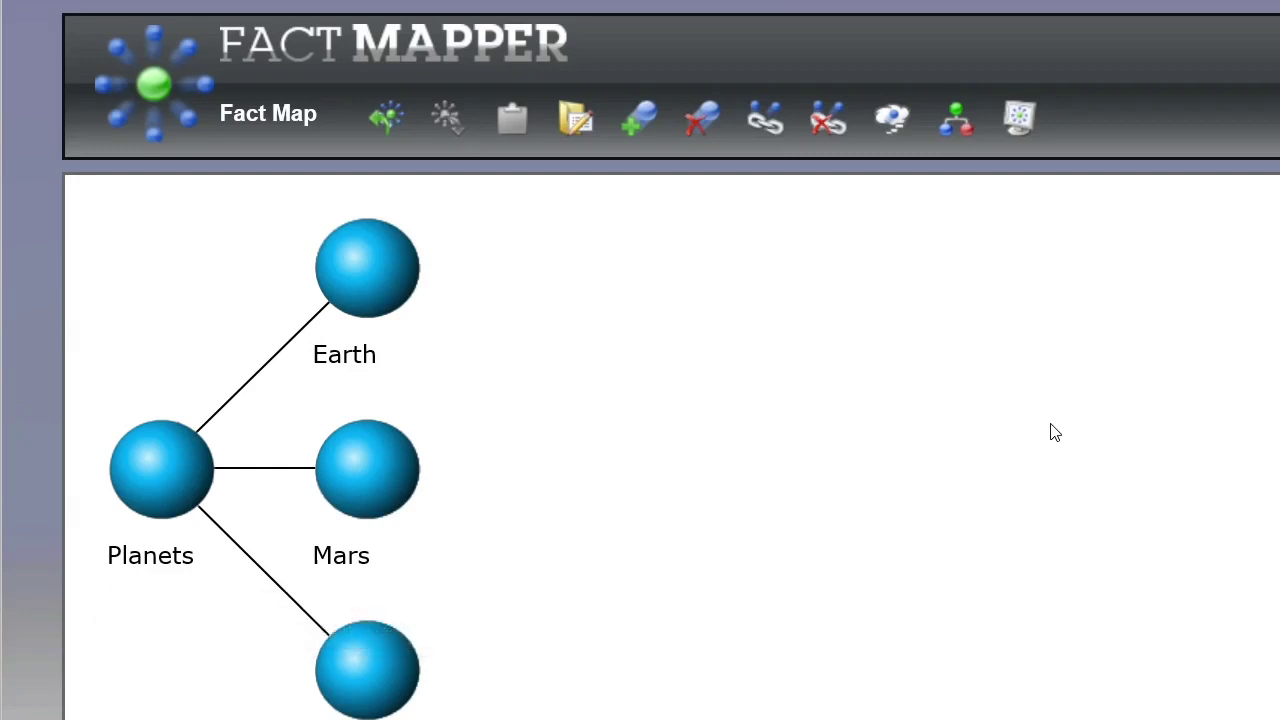
pyautogui.click(741, 455)
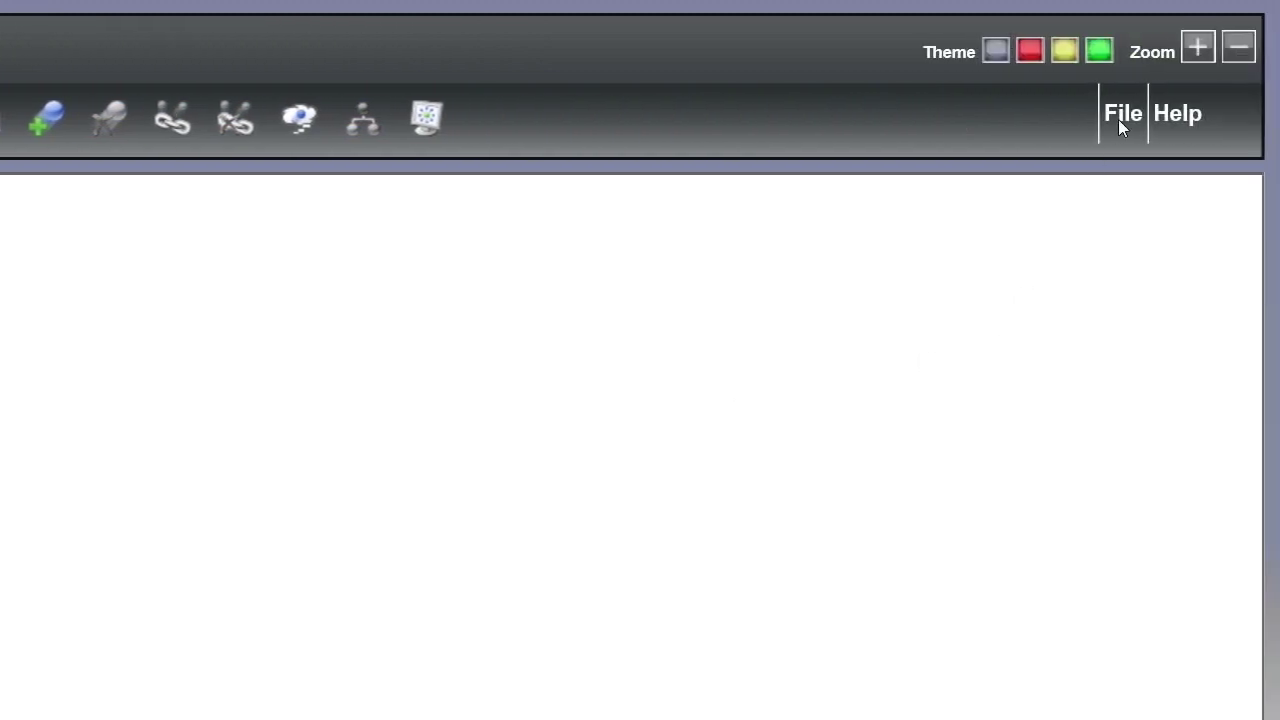
# Open Manage Custom Images from the File tab and allow clipboard access.
pyautogui.click(1118, 119)
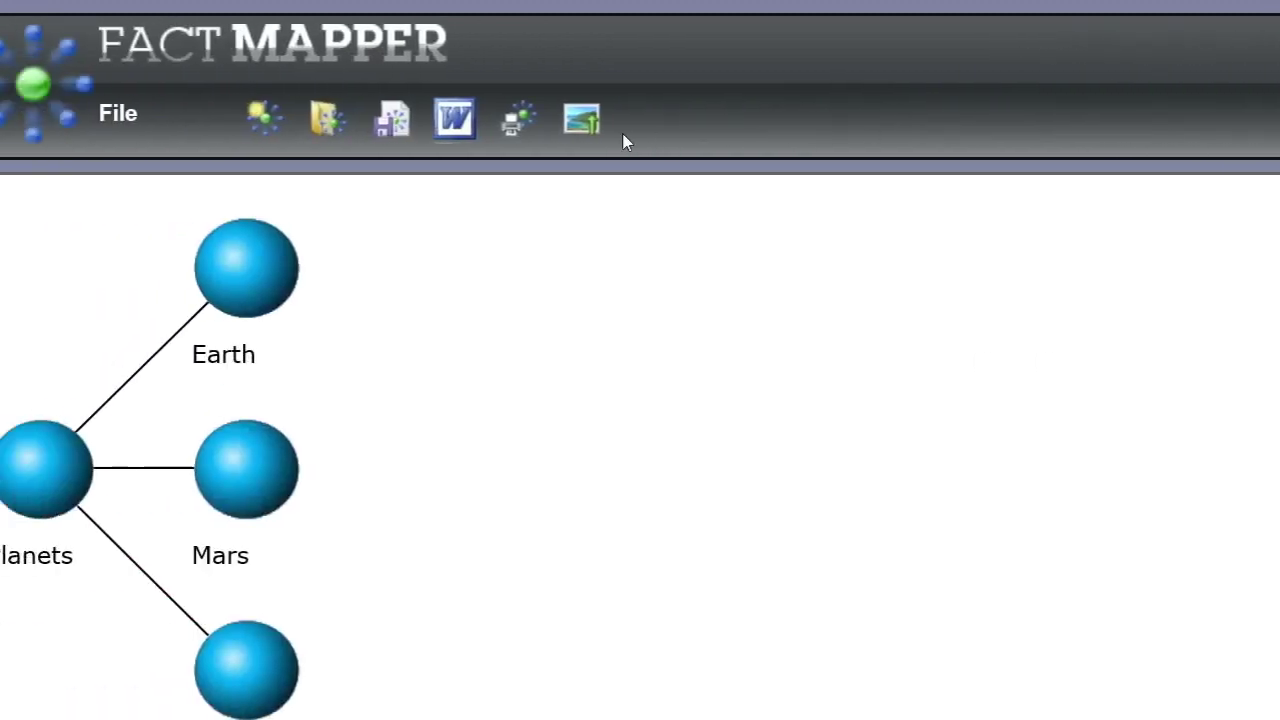
pyautogui.click(706, 125)
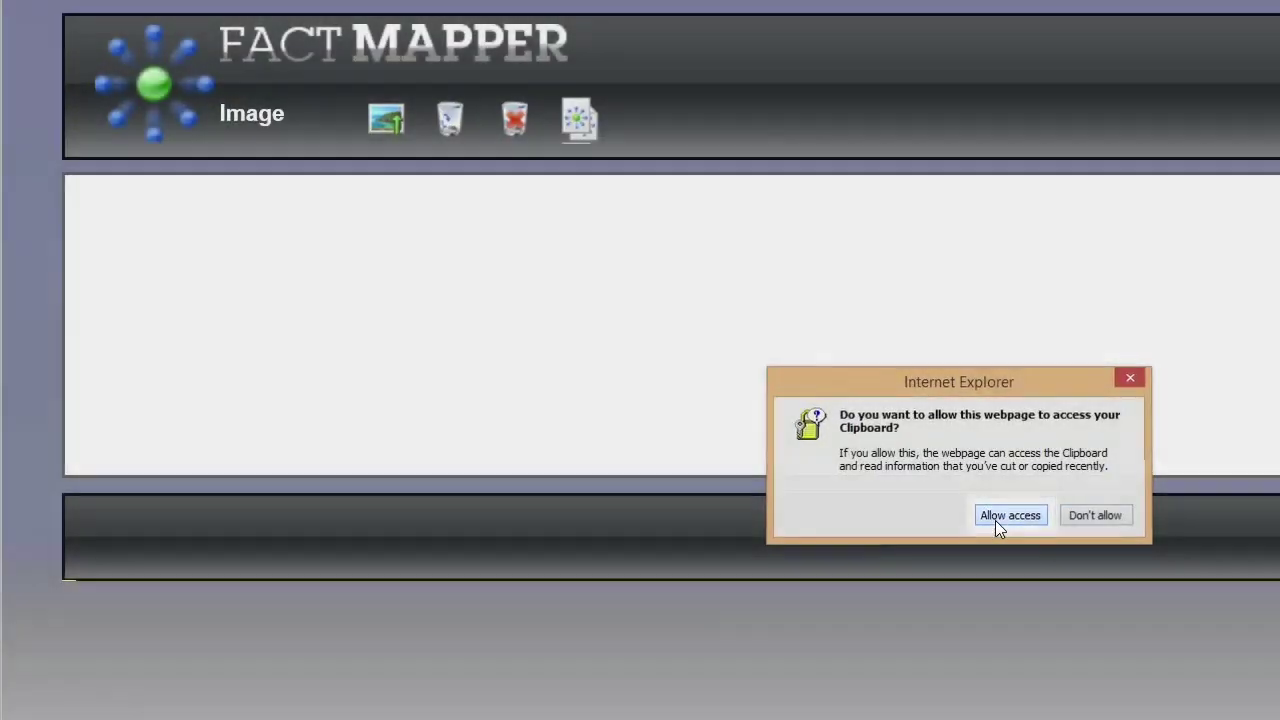
pyautogui.click(995, 518)
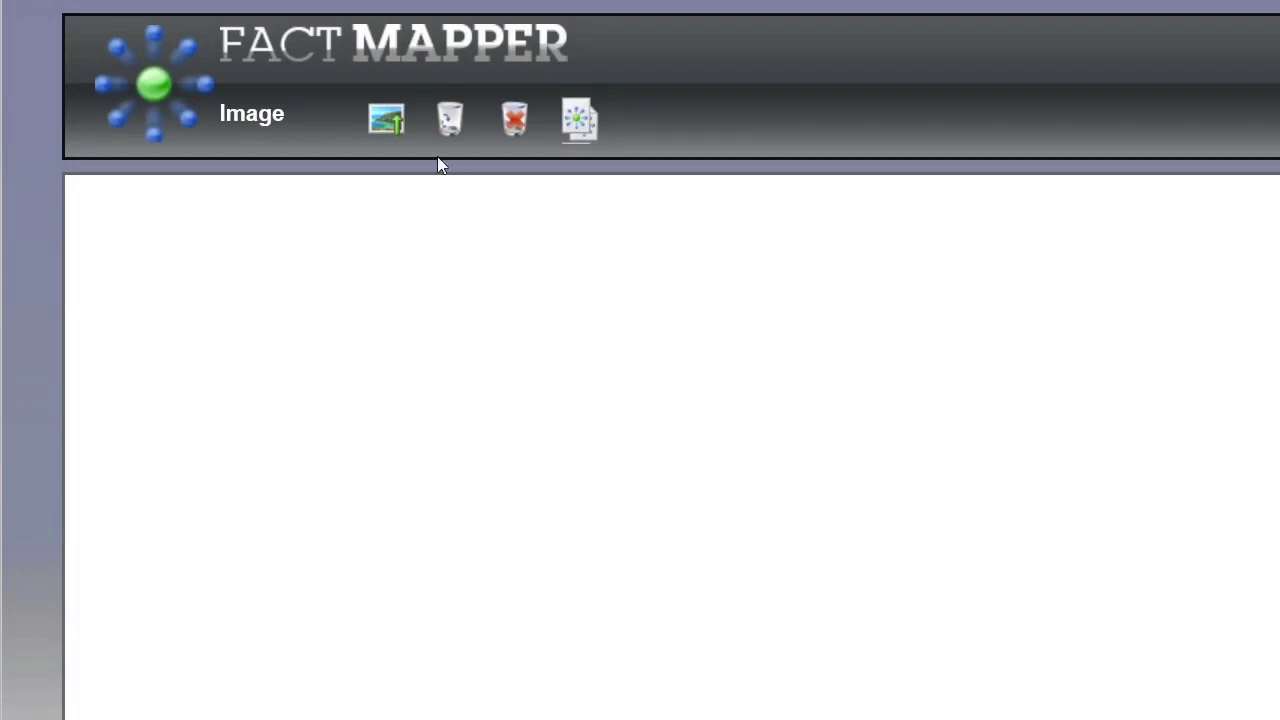
# Upload the Earth.jpg picture to the custom library, naming it Earth.
pyautogui.click(388, 123)
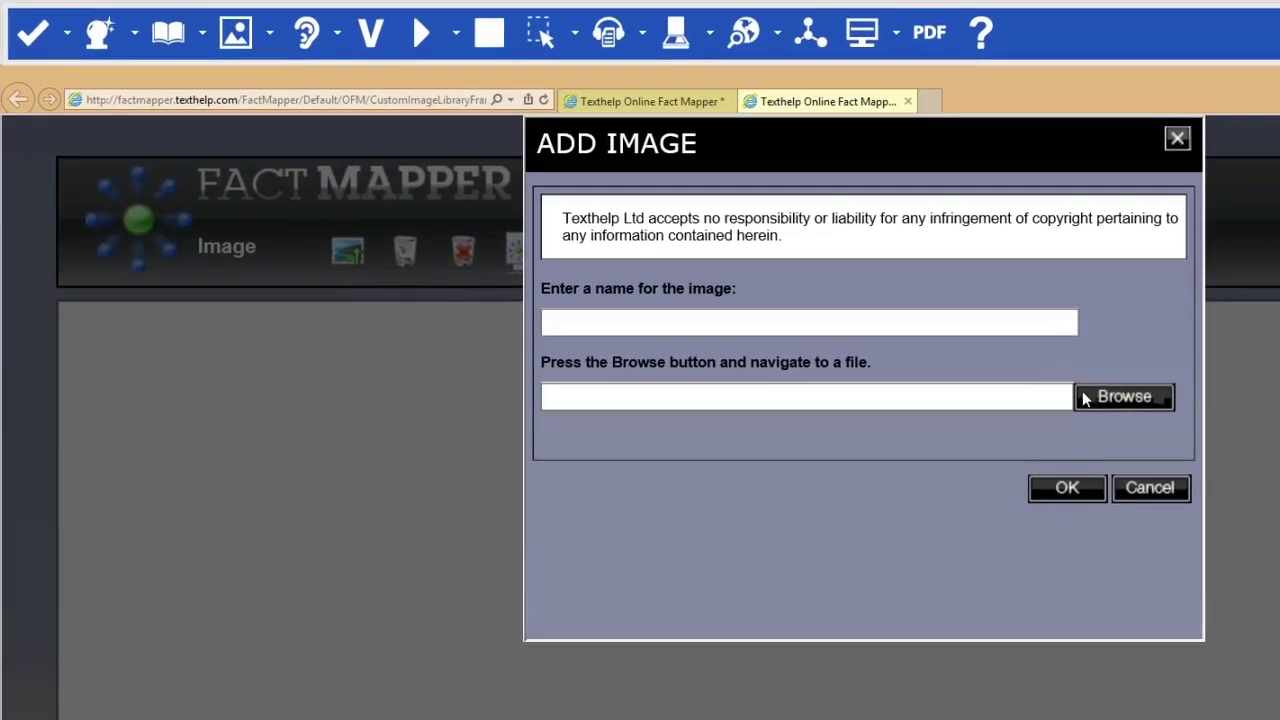
pyautogui.click(1086, 393)
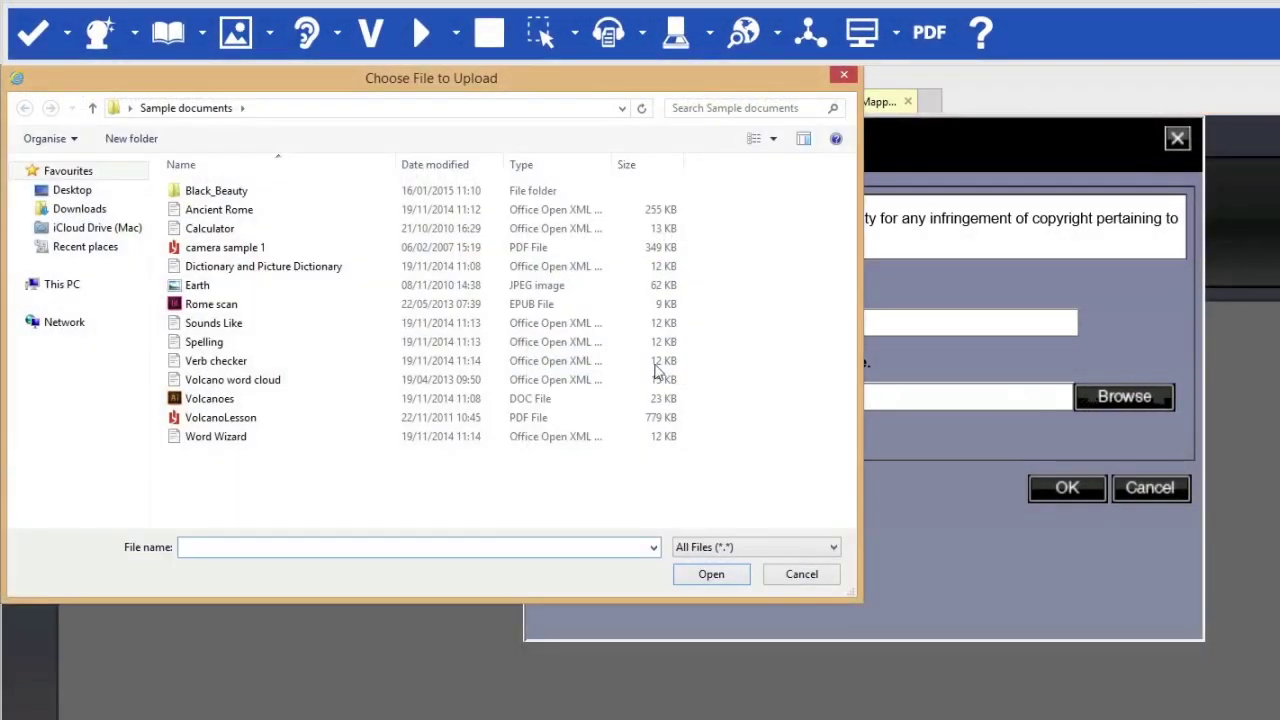
pyautogui.click(197, 285)
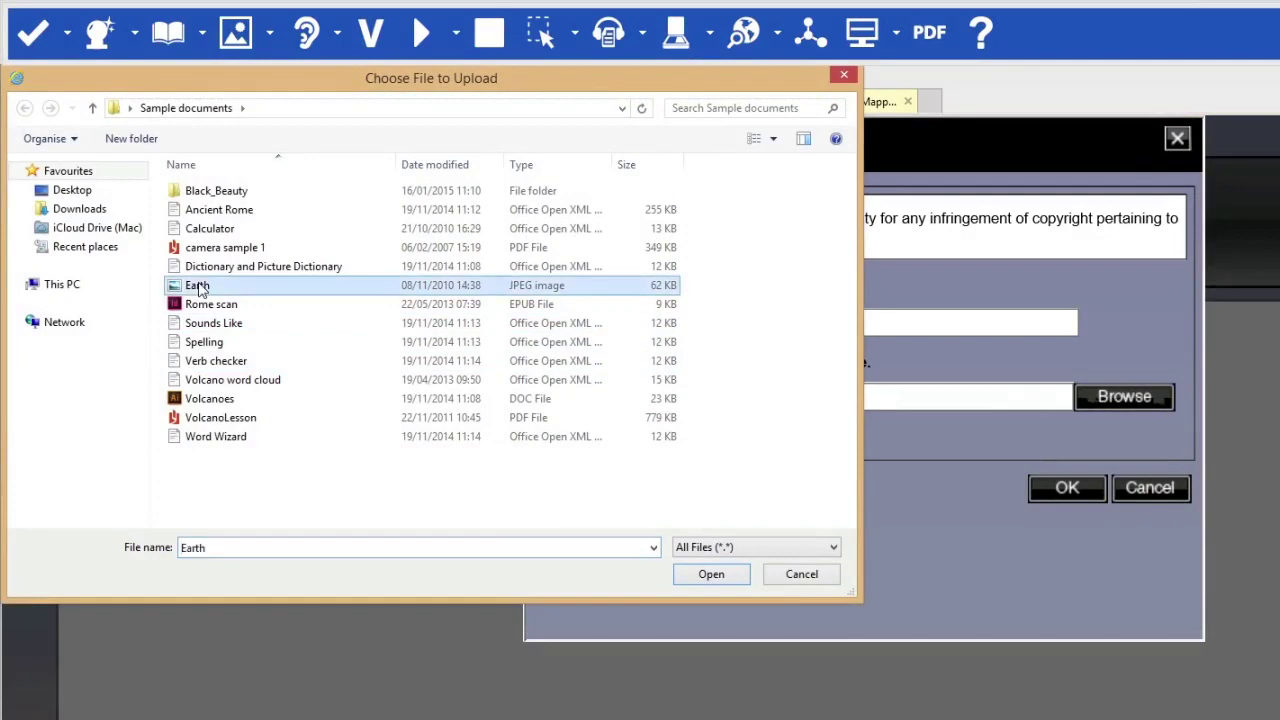
pyautogui.click(712, 576)
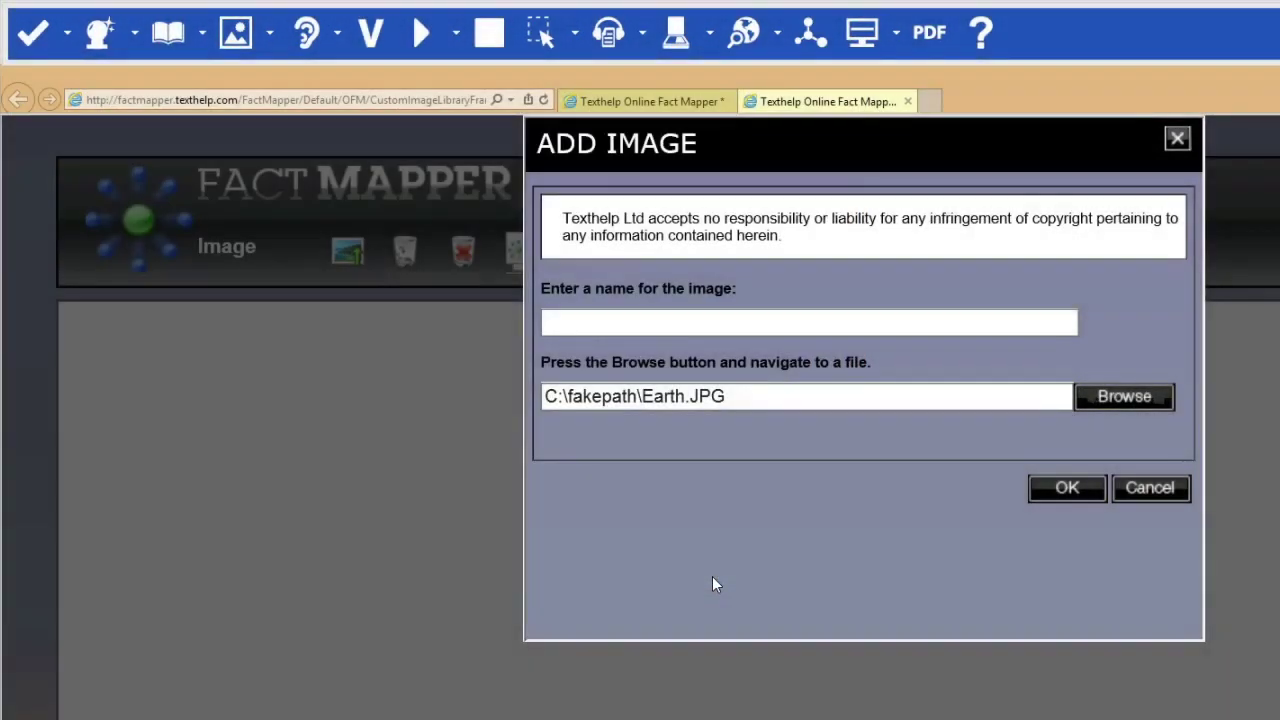
pyautogui.click(841, 329)
pyautogui.write('Earth')
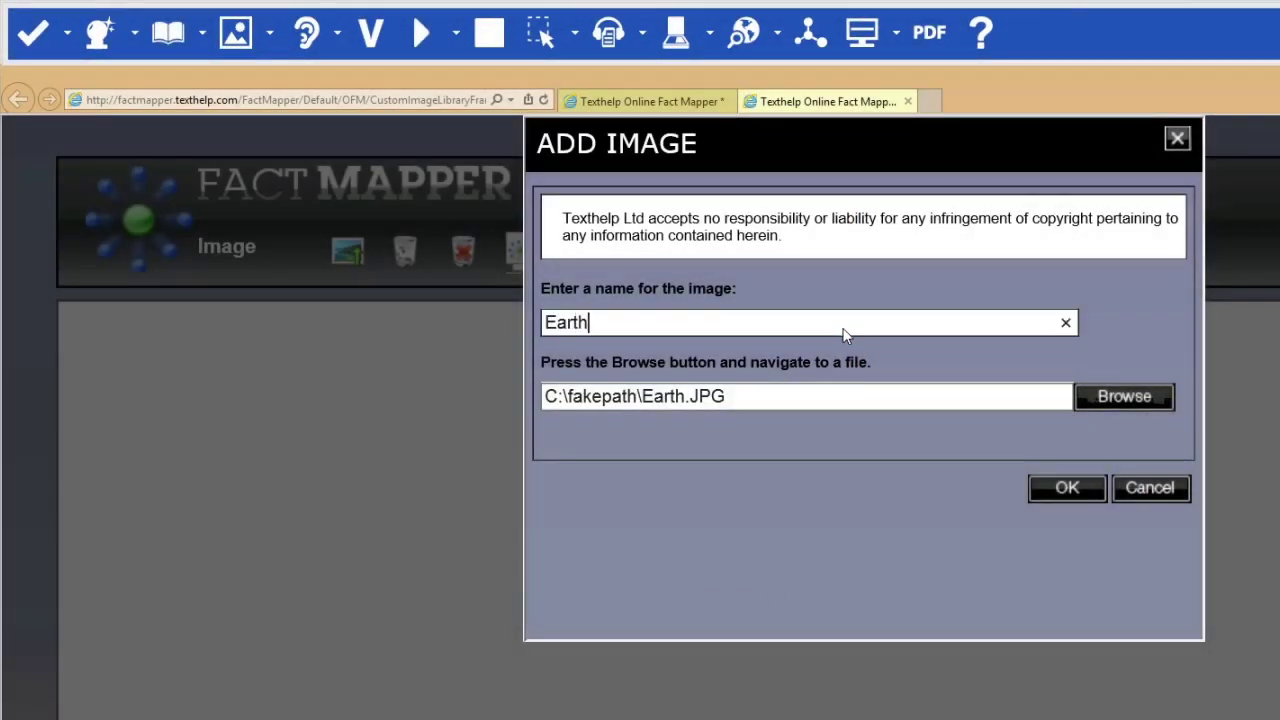
pyautogui.click(1065, 493)
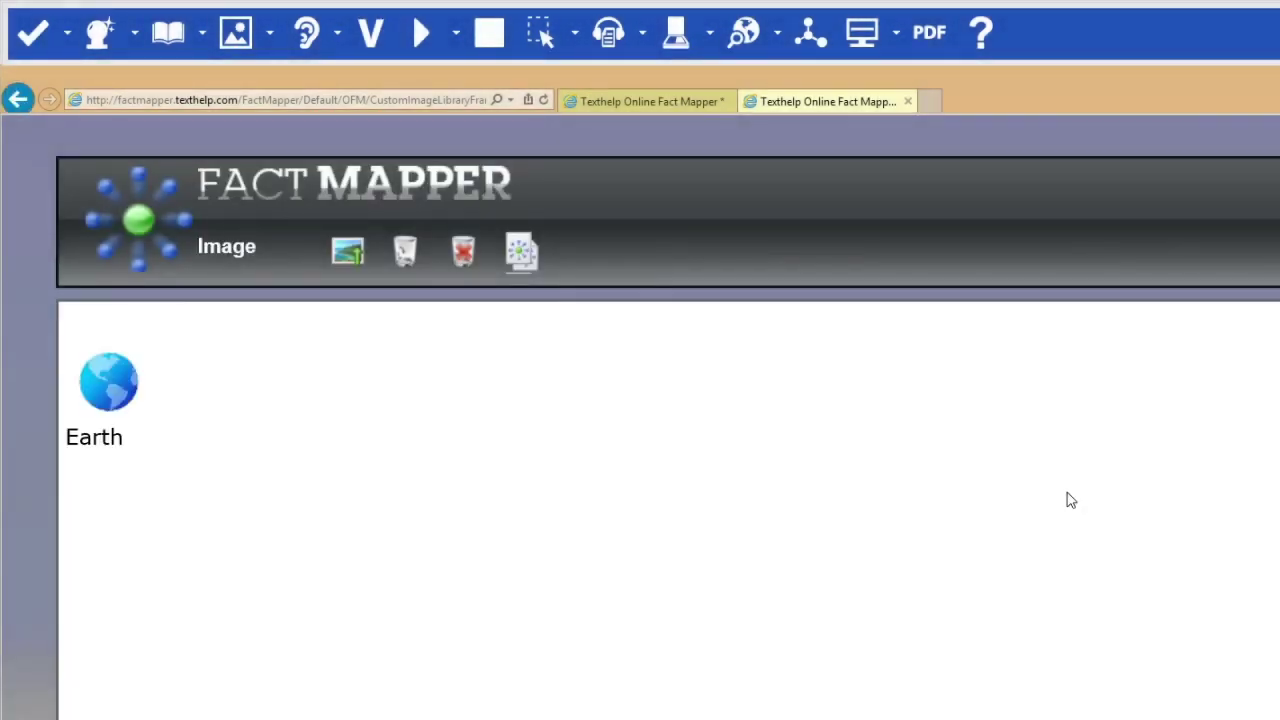
# Delete the Earth image from the custom image library.
pyautogui.click(104, 388)
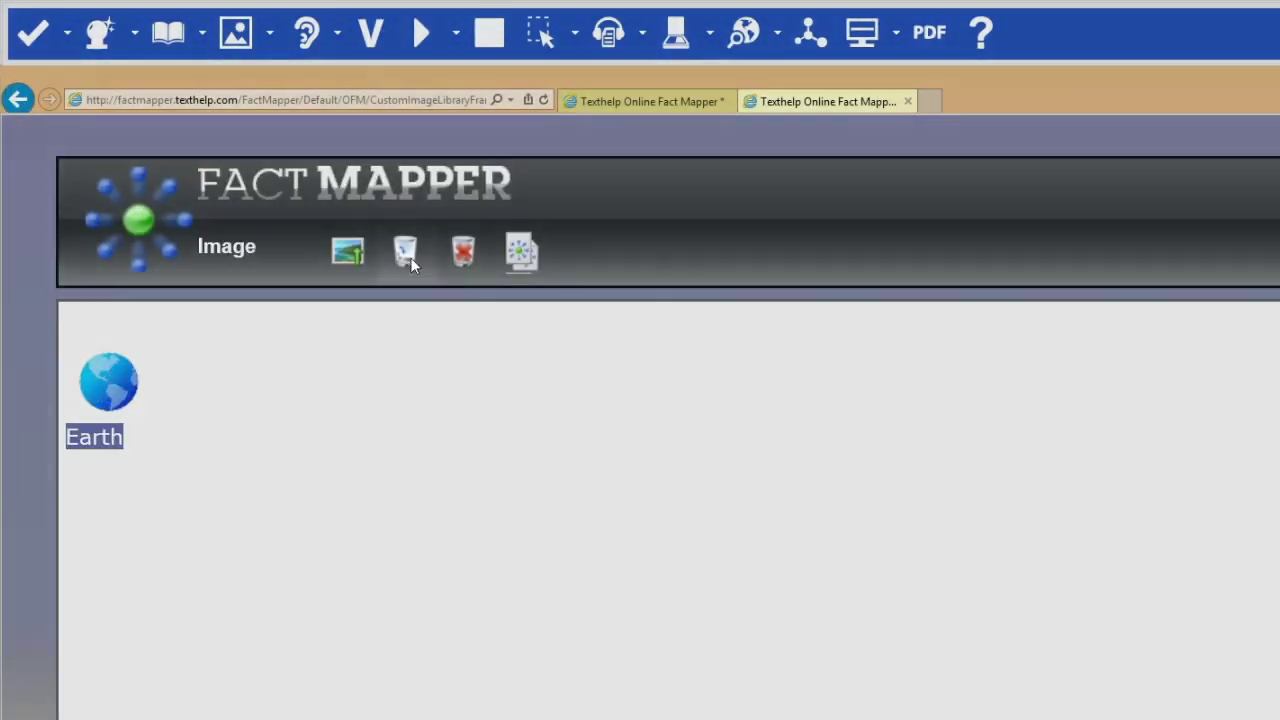
pyautogui.click(407, 256)
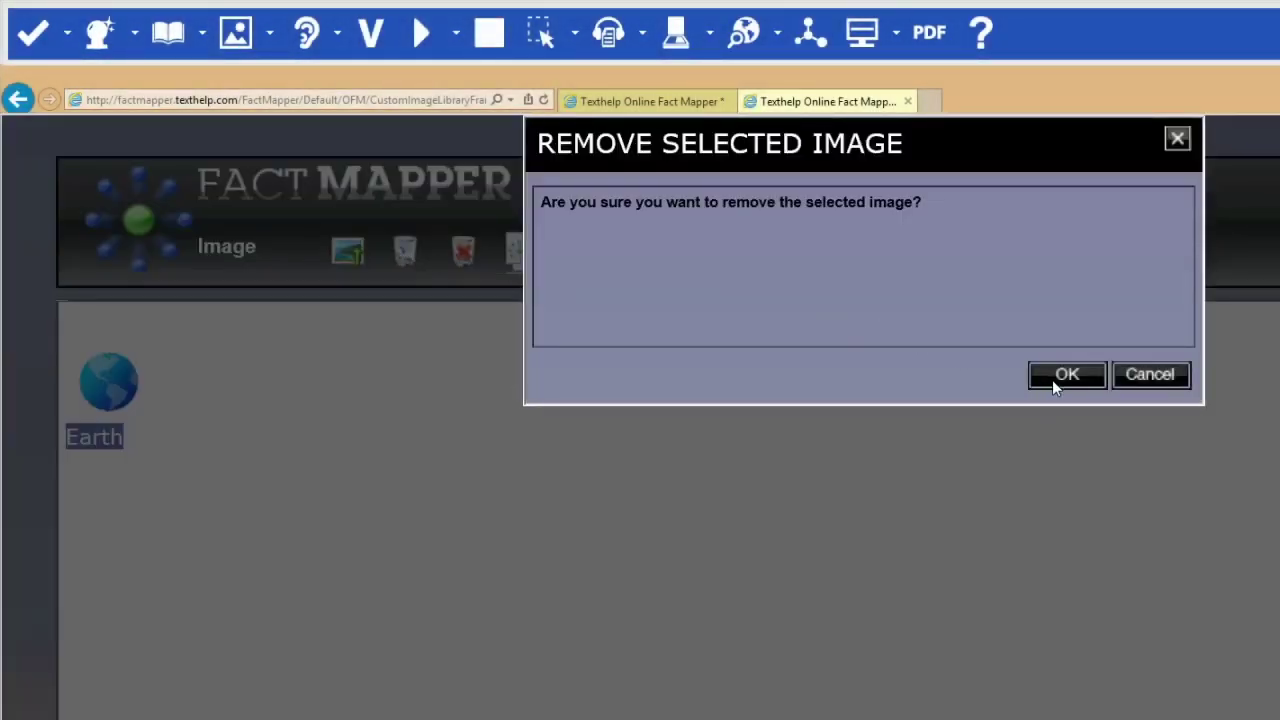
pyautogui.click(1055, 386)
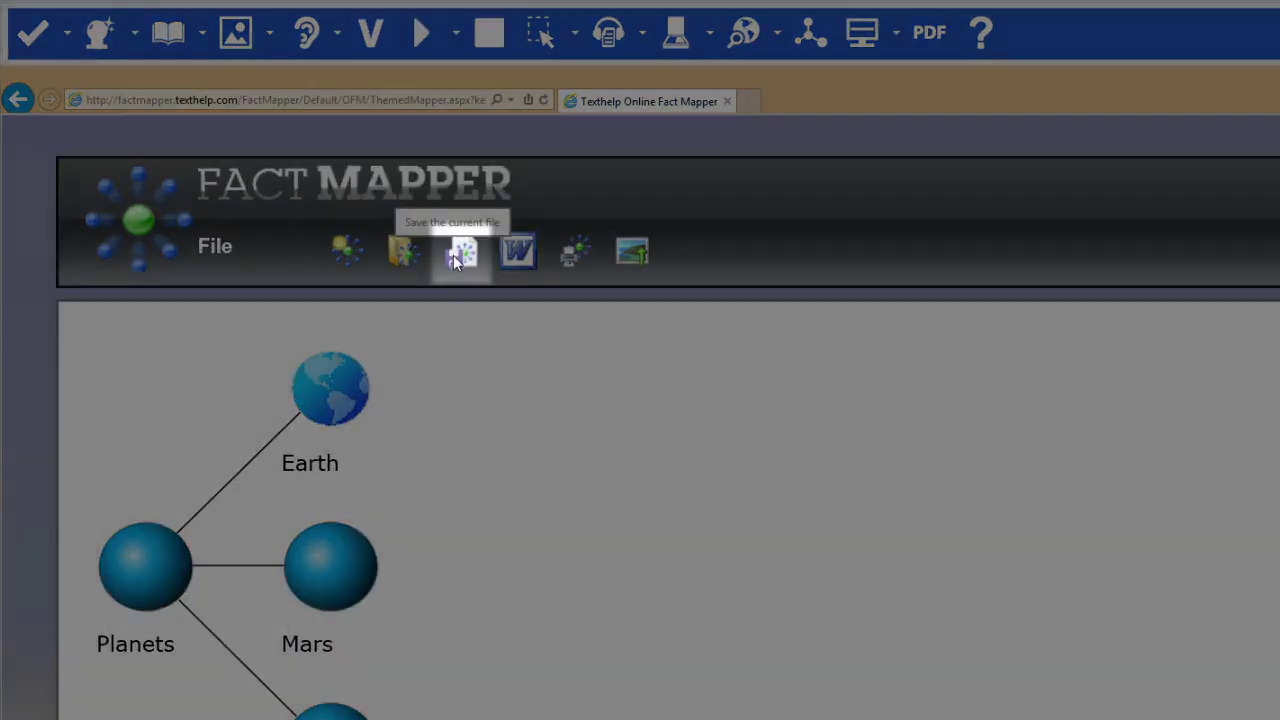
# Download the map and save it to the Desktop as planets.map.
pyautogui.click(453, 255)
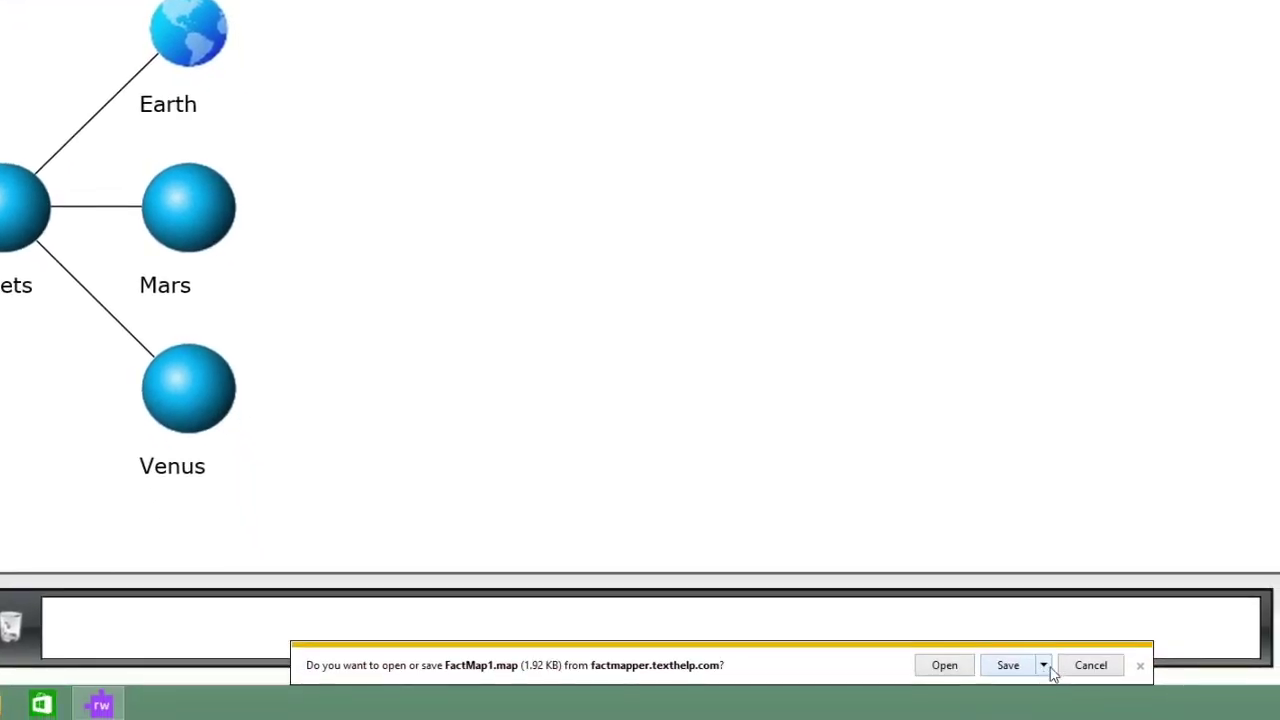
pyautogui.click(1043, 667)
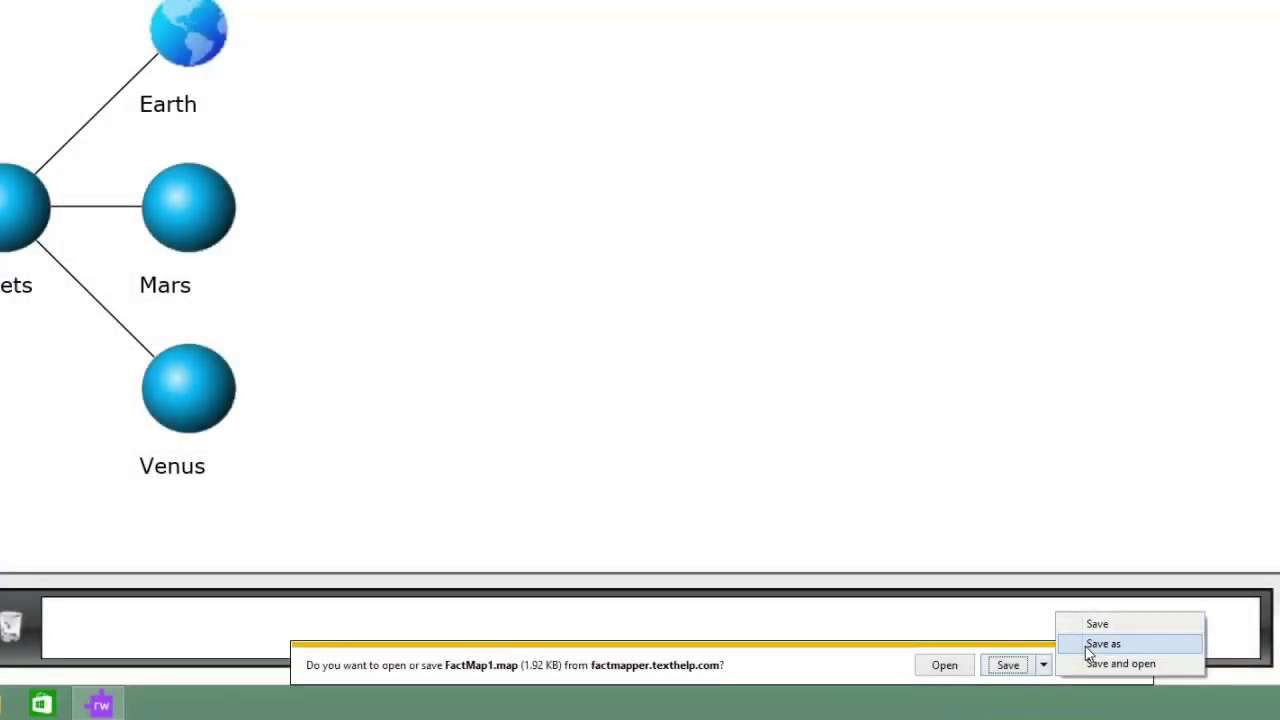
pyautogui.click(1100, 644)
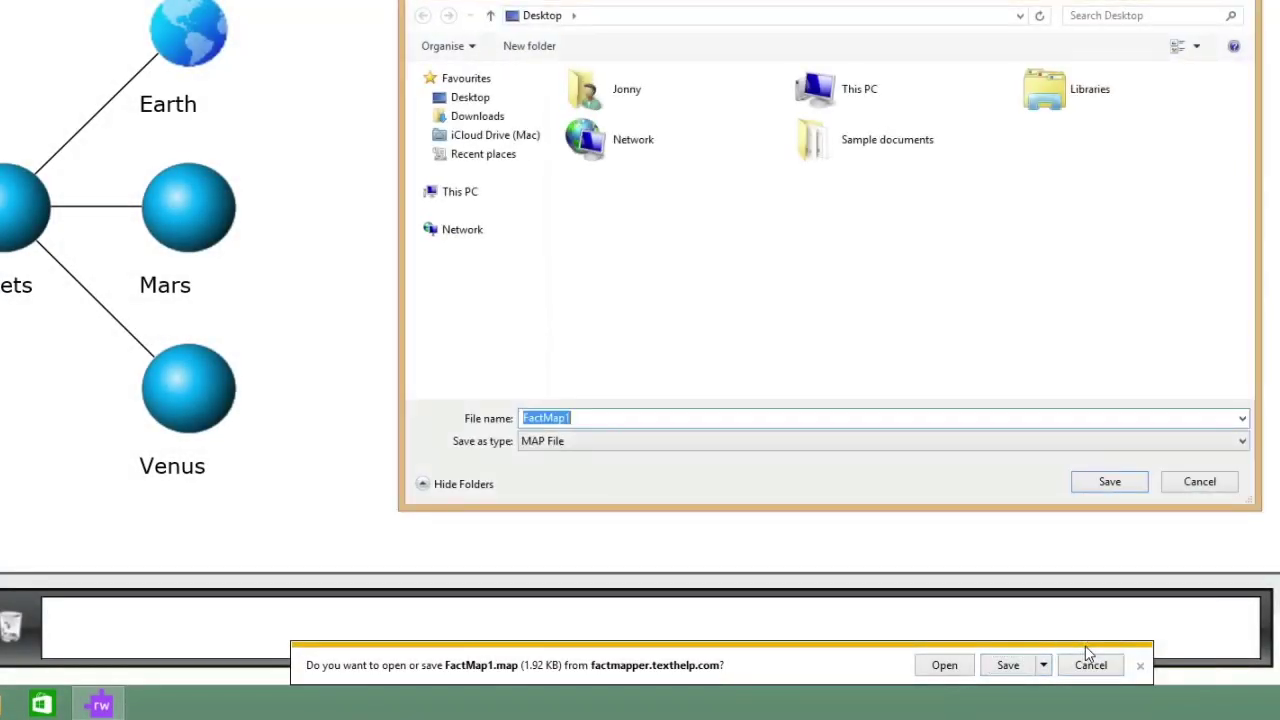
pyautogui.write('planets')
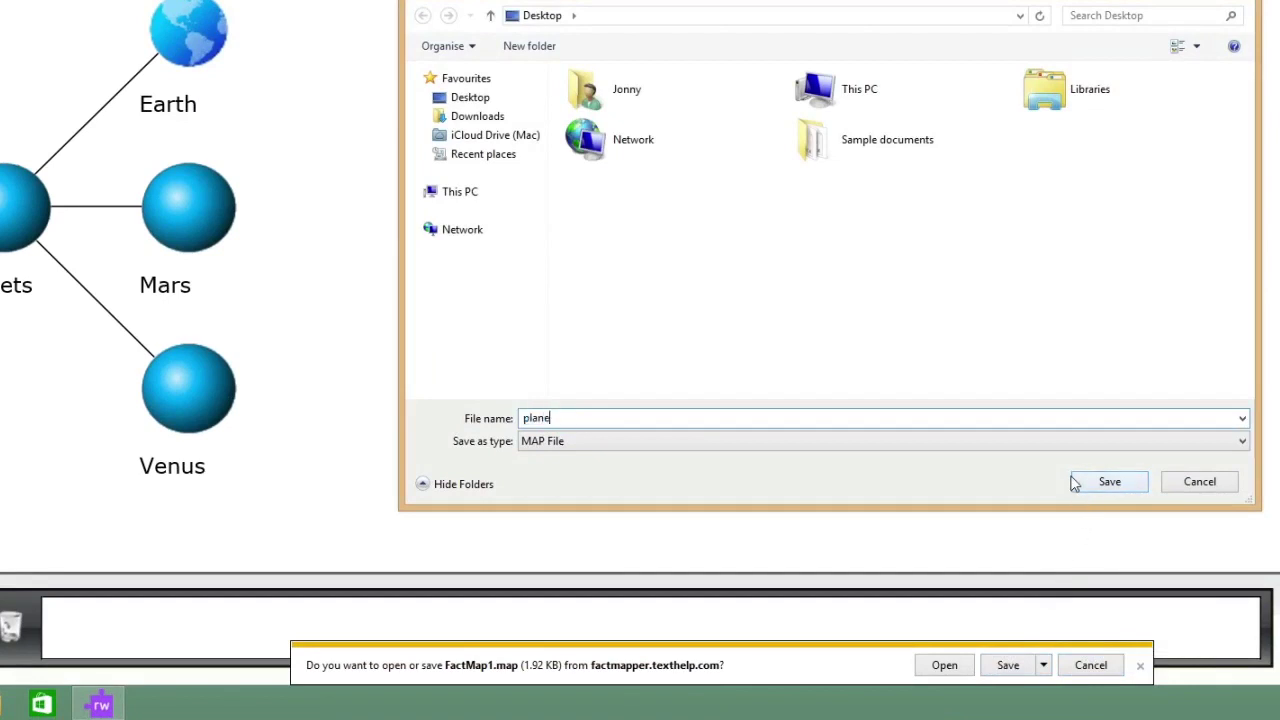
pyautogui.click(1128, 487)
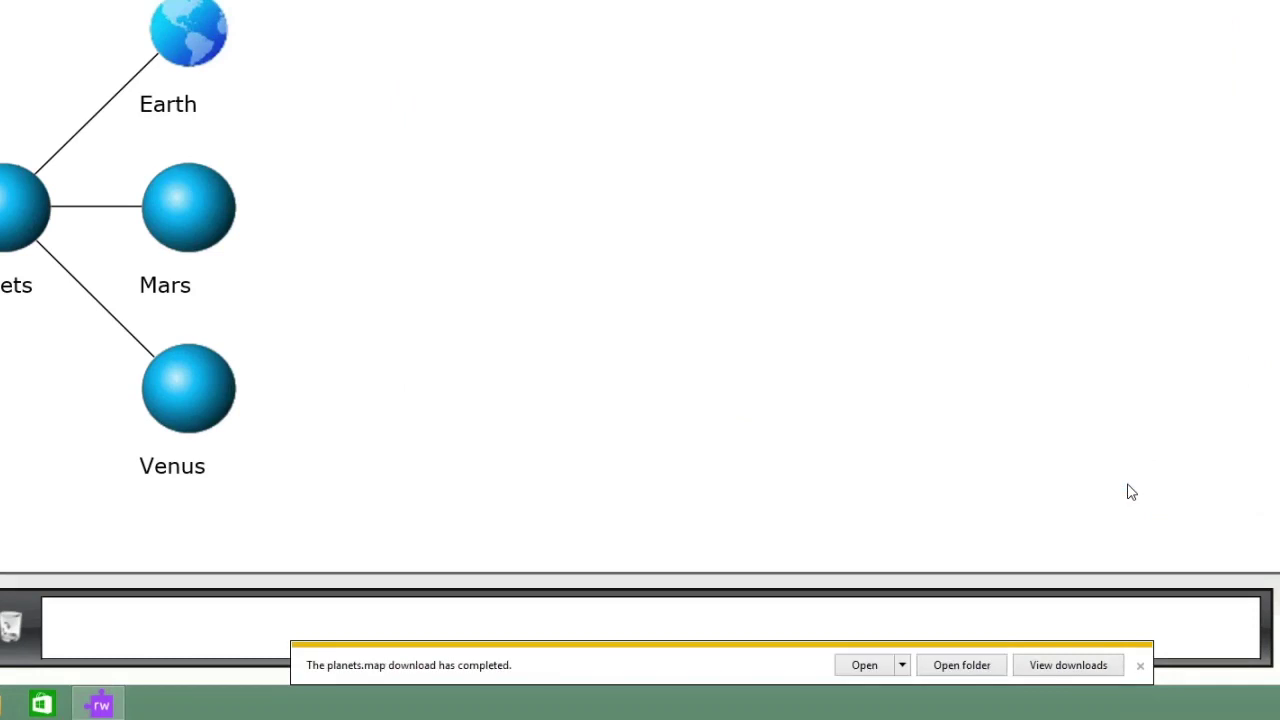
# Export the Planets map to Word and open WordOutlineExport.docx from the download bar.
pyautogui.click(1140, 666)
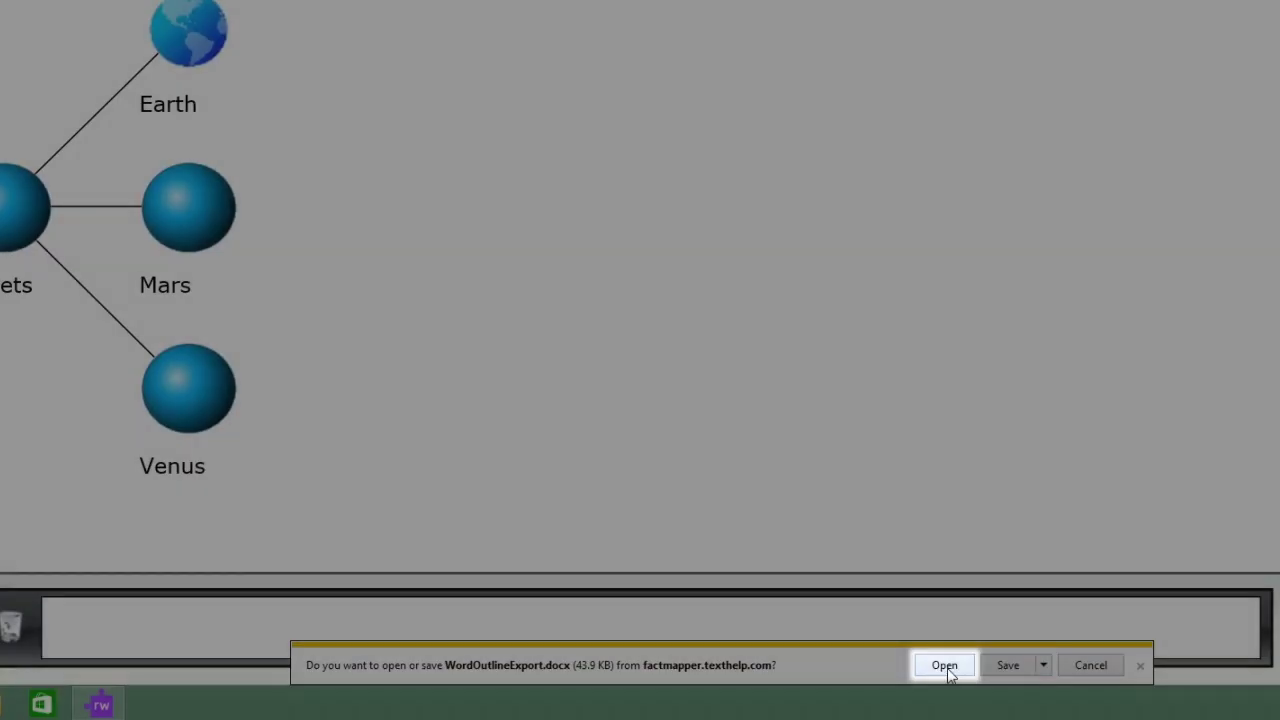
pyautogui.click(945, 666)
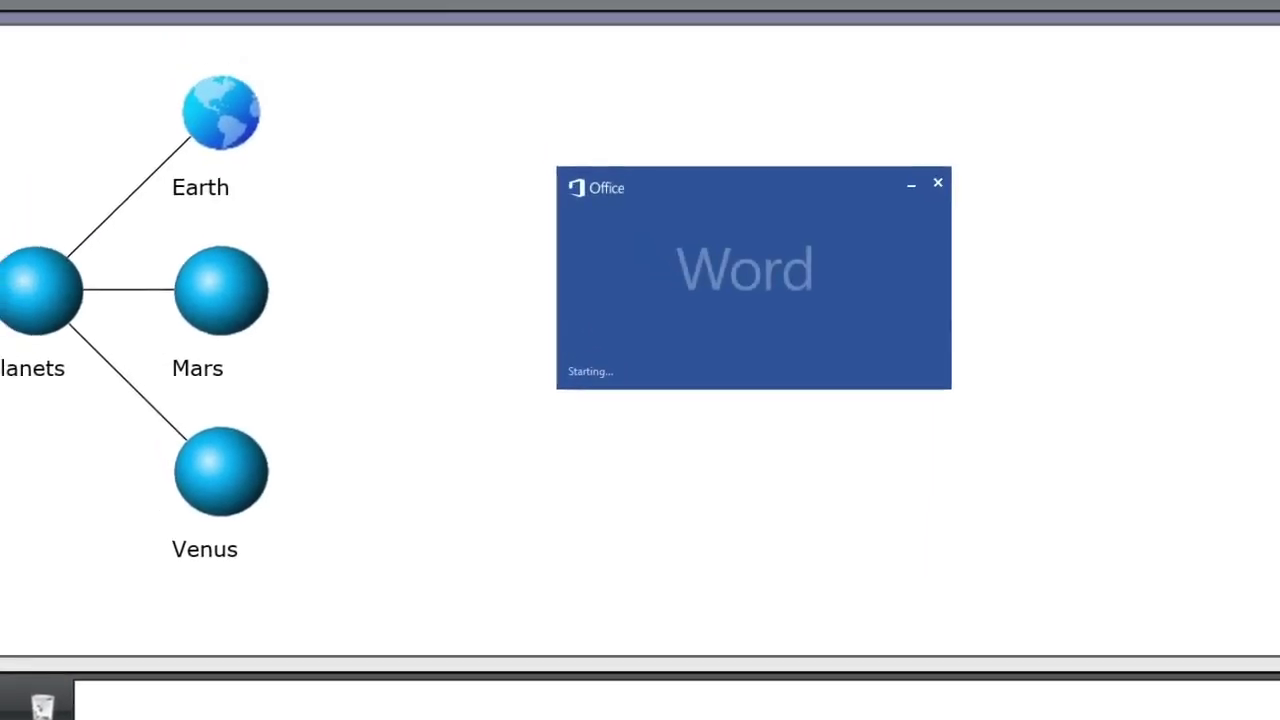